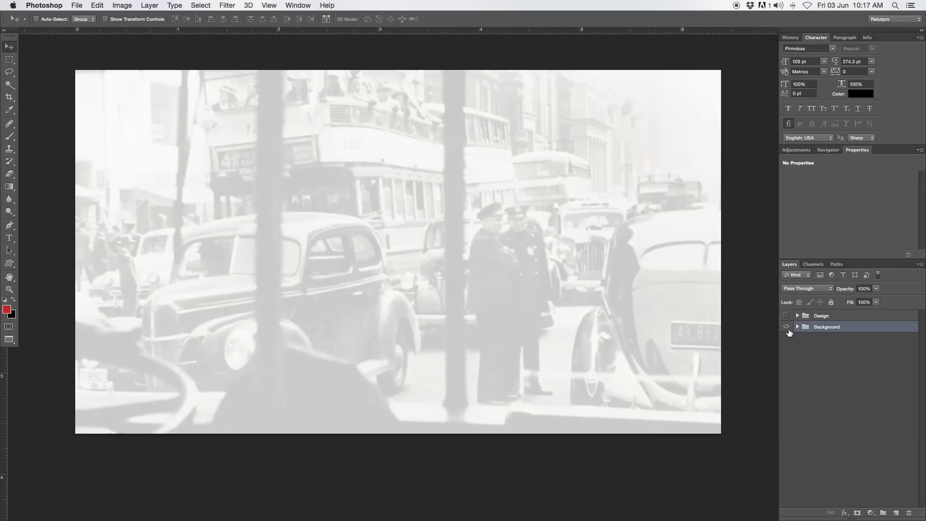
Expand the Background group and hide Layer 1 and the Design group to inspect the white base layer
left_click(787, 315)
left_click(798, 327)
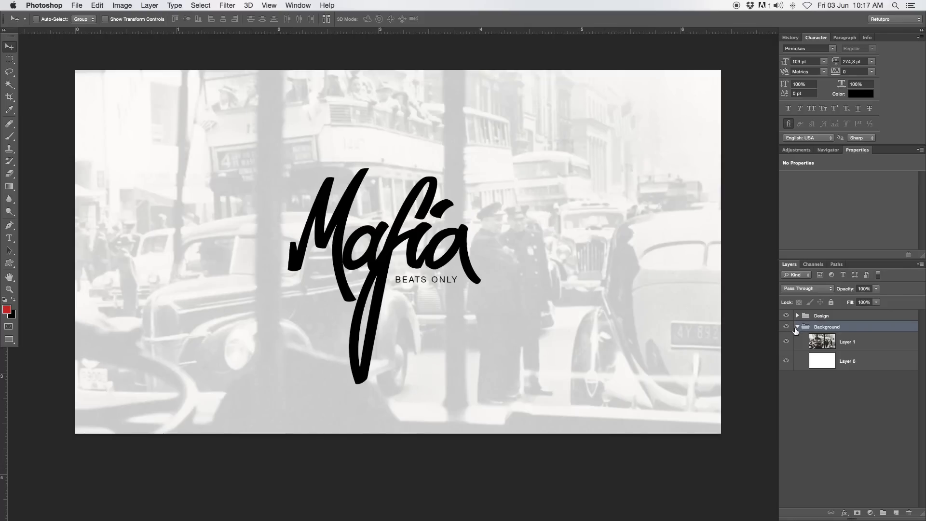
left_click(825, 344)
left_click(786, 341)
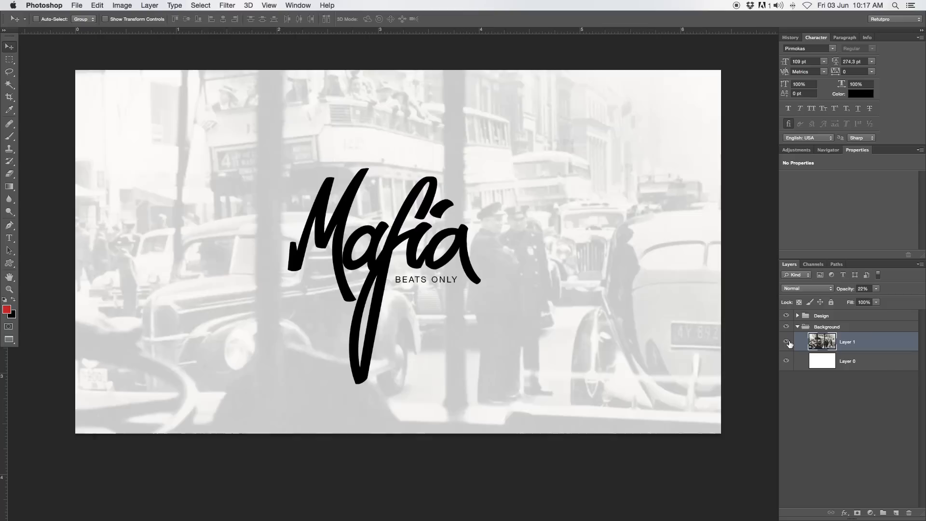
left_click(787, 315)
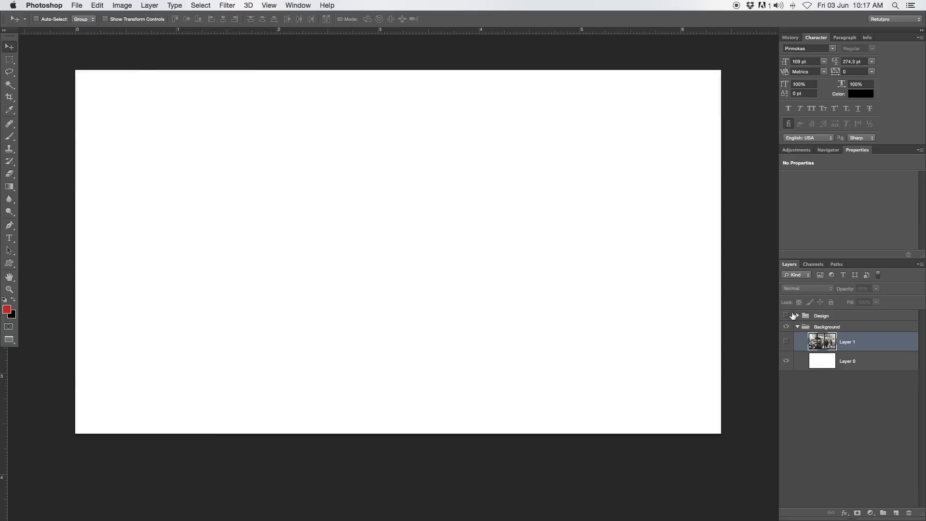
left_click(861, 360)
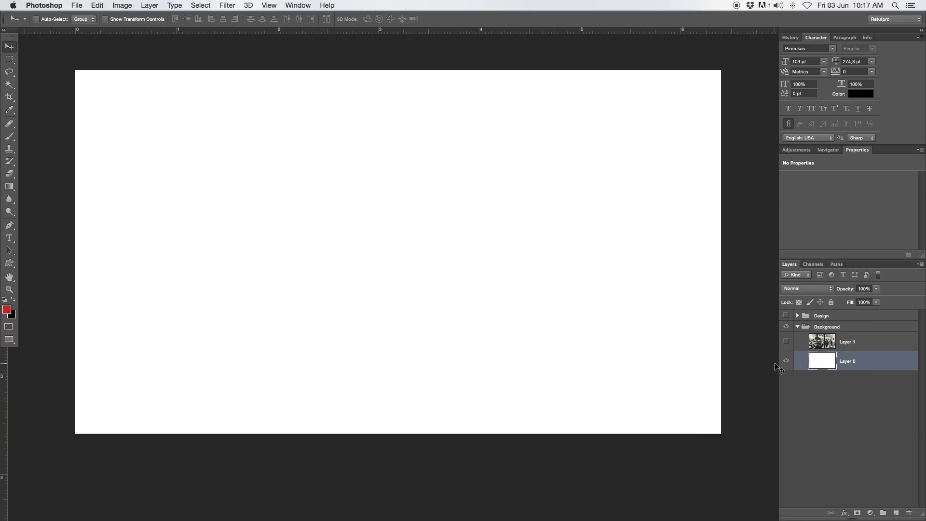
Show the street photo on Layer 1 again and set its opacity to 100%
left_click(787, 341)
left_click(825, 343)
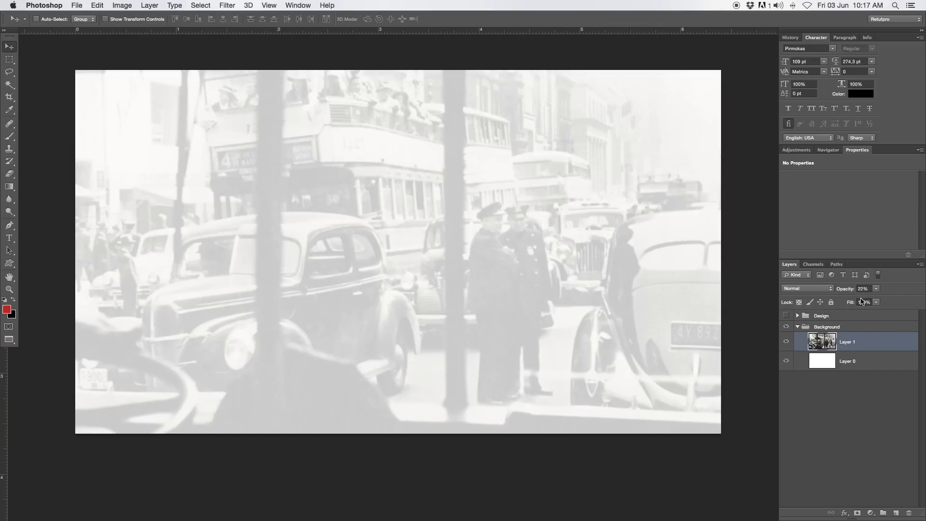
left_click(847, 290)
type("100")
key("Return")
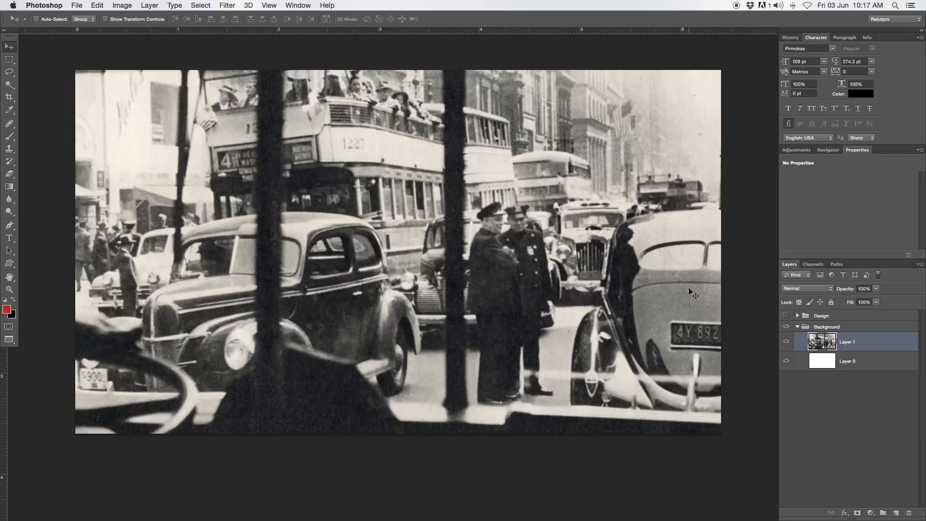
Show the Design group and lower the opacity of the photo on Layer 1 to 22%
left_click(787, 316)
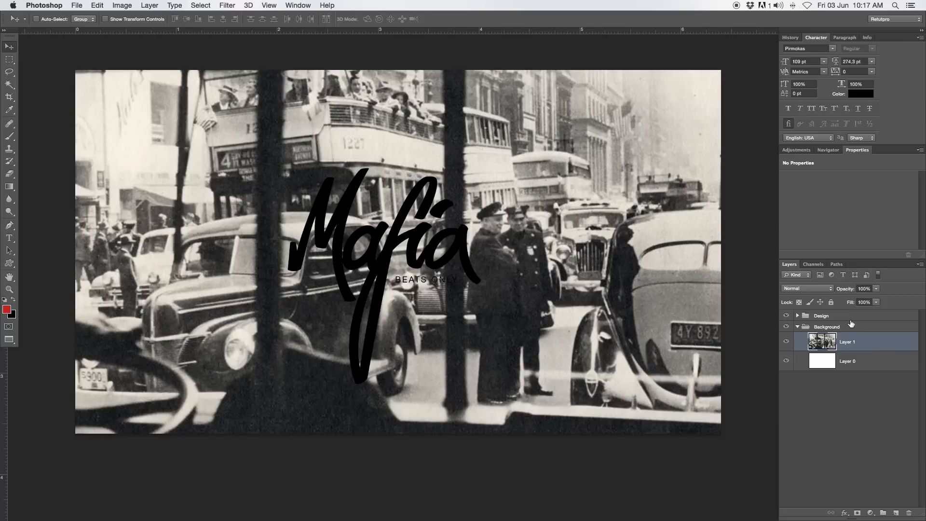
left_click_drag(850, 292, 812, 289)
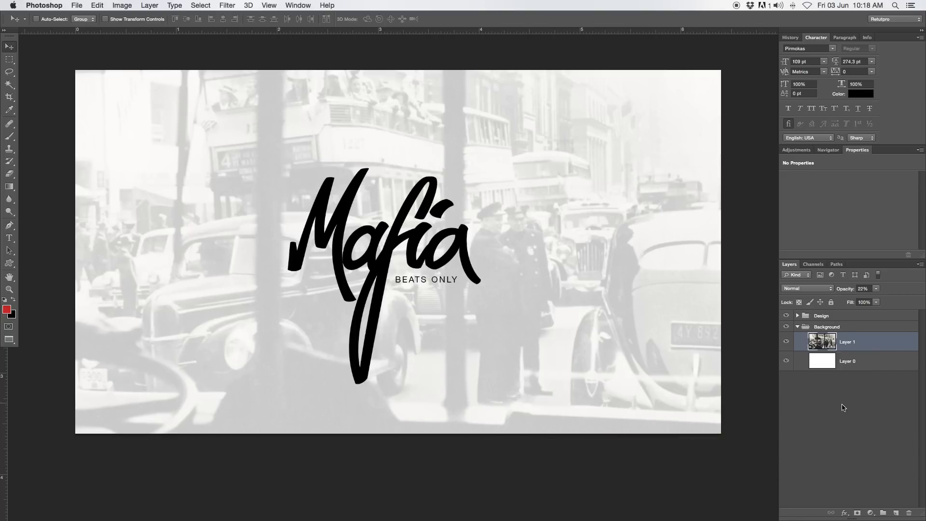
left_click(798, 328)
Hide the Mafia and BEATS ONLY text layers inside the Design group
left_click(797, 316)
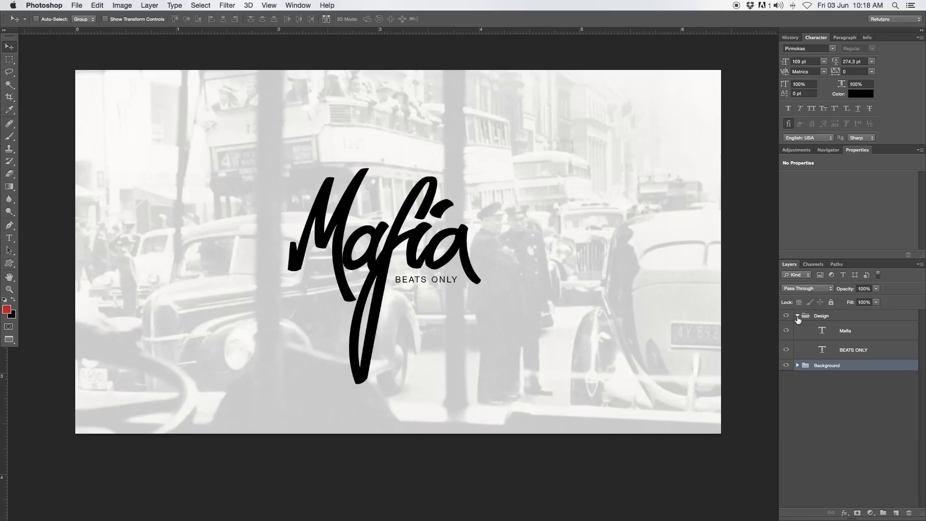
left_click(869, 335)
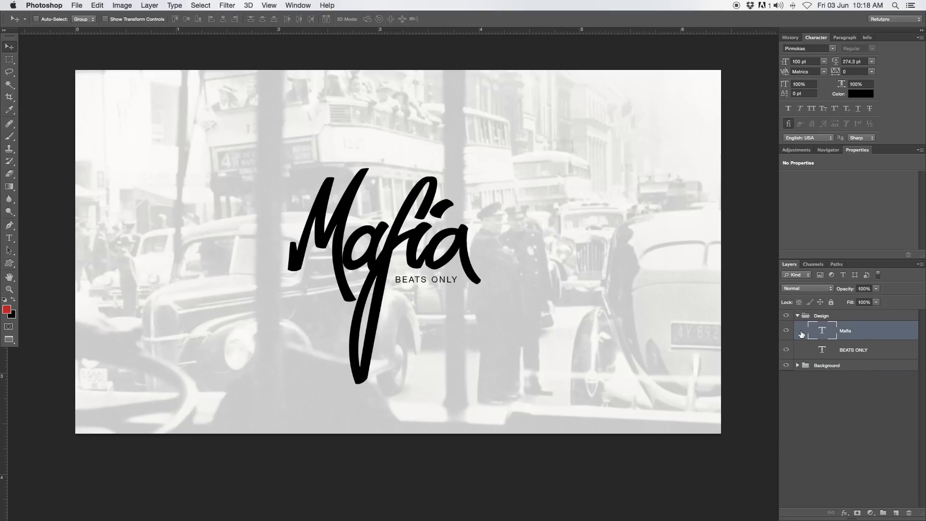
left_click(789, 330)
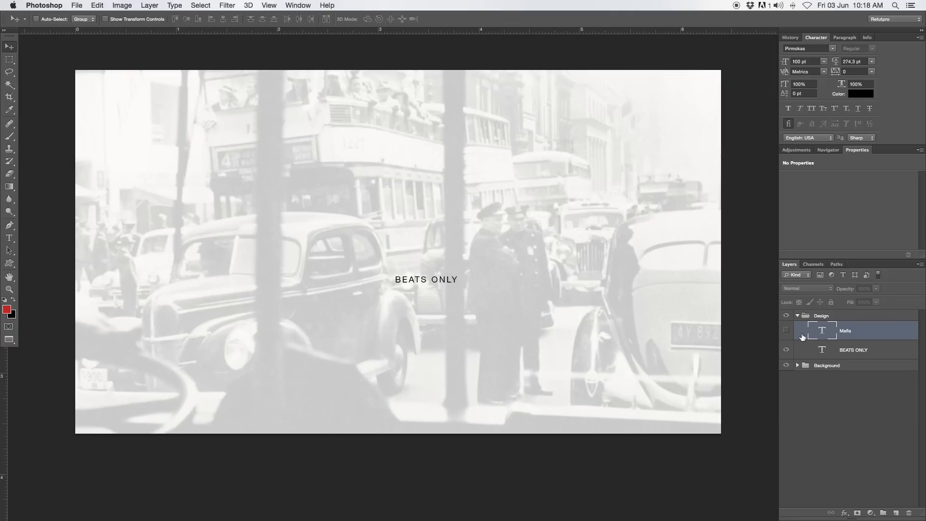
left_click(789, 350)
left_click(797, 317)
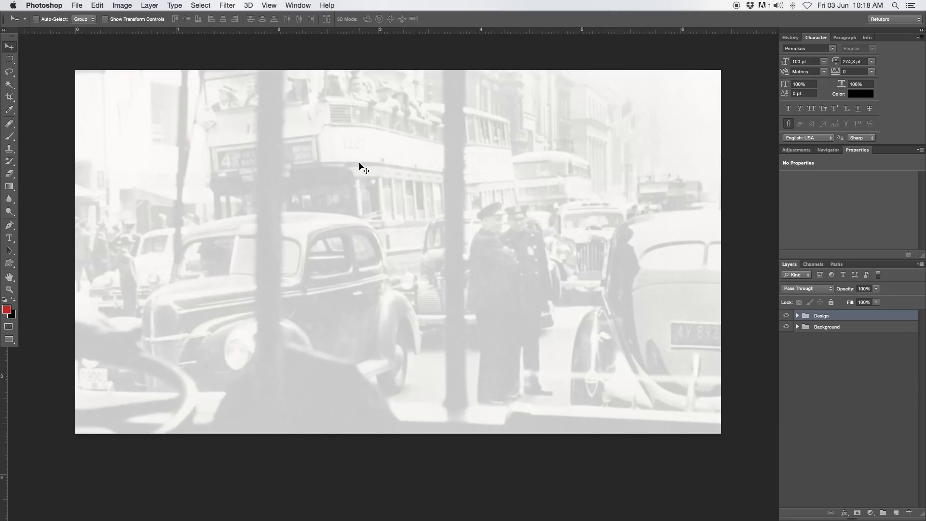
Create a text box spanning most of the canvas and enter "Mafia" in black 100 pt Pirmokas
key("t")
left_click_drag(152, 127, 684, 384)
type("MAF")
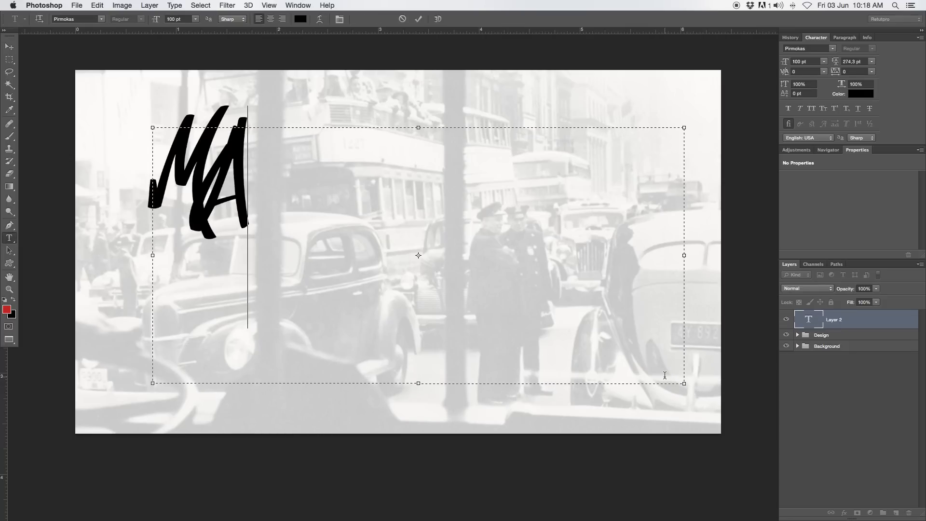
key("BackSpace")
key("BackSpace")
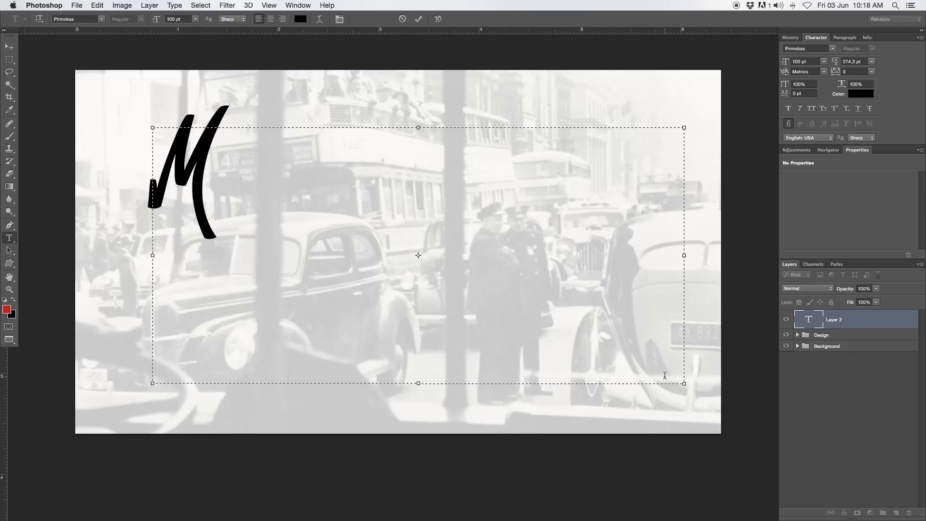
type("a")
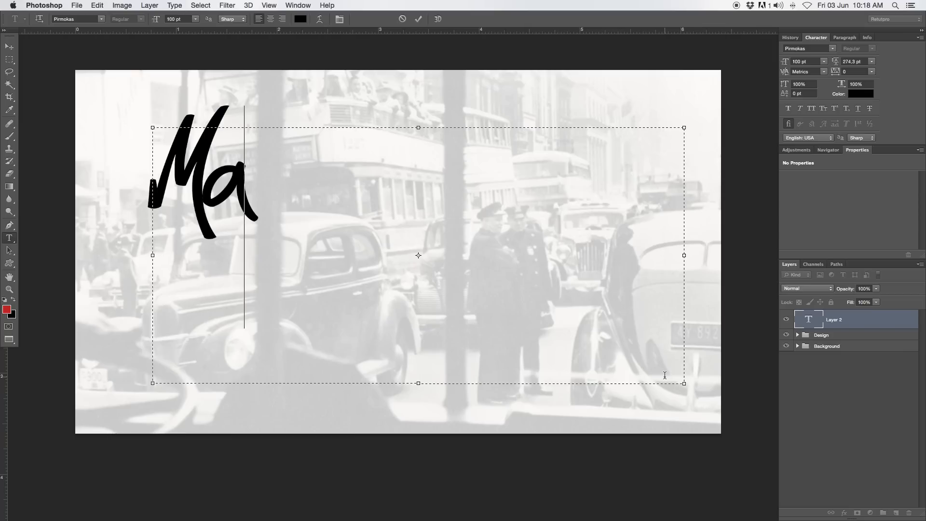
type("fa")
key("BackSpace")
type("i")
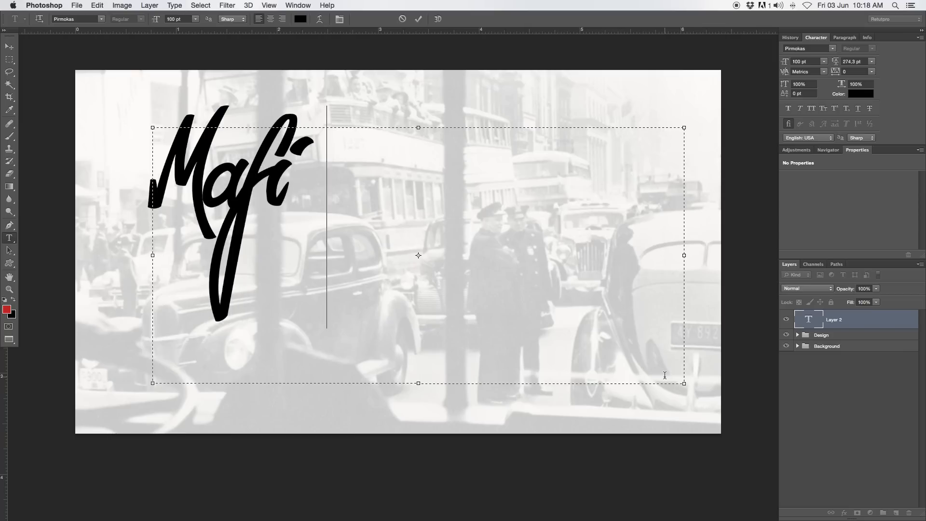
type("a")
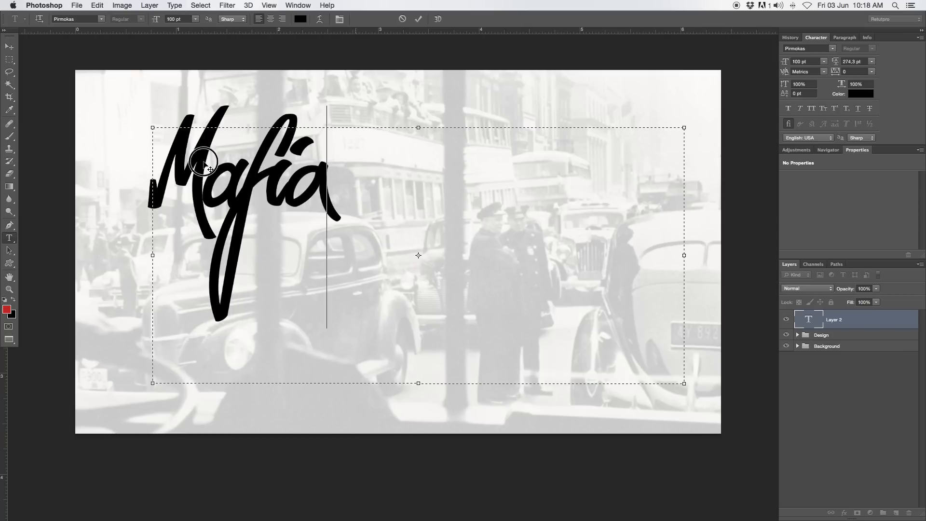
Select the Mafia text and examine its font, size and Character settings
double_click(262, 211)
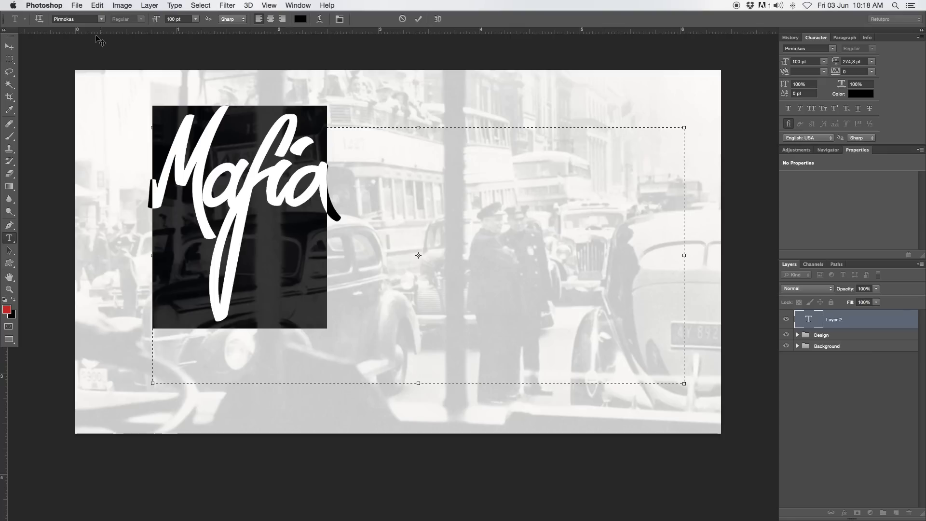
left_click(71, 19)
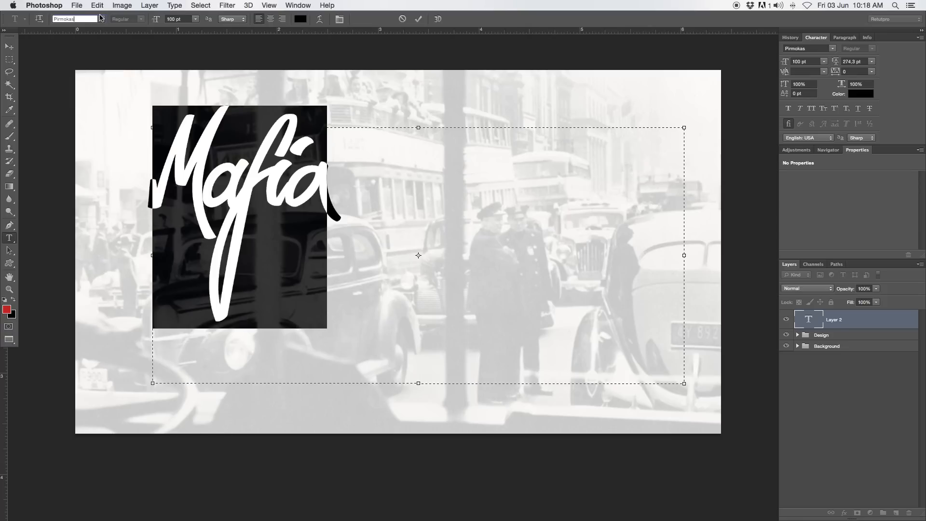
key("Tab")
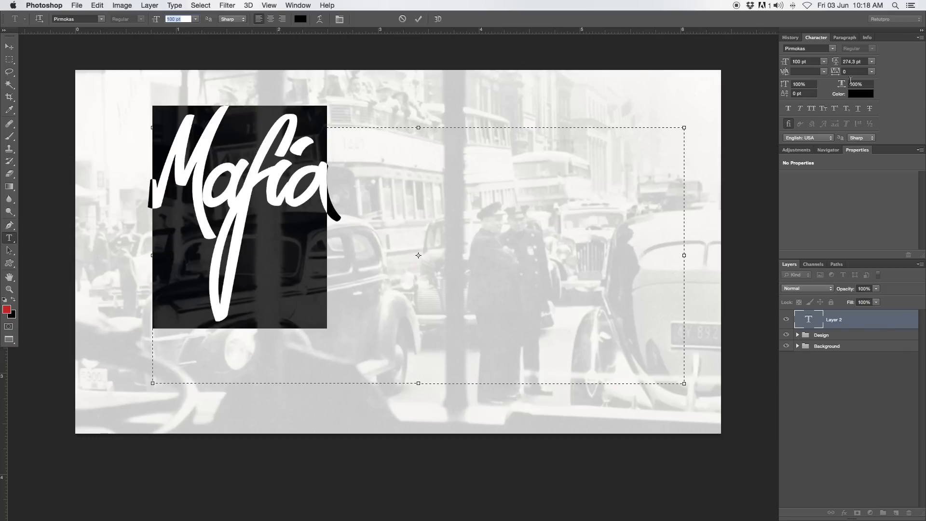
key("Left")
left_click_drag(330, 186, 219, 190)
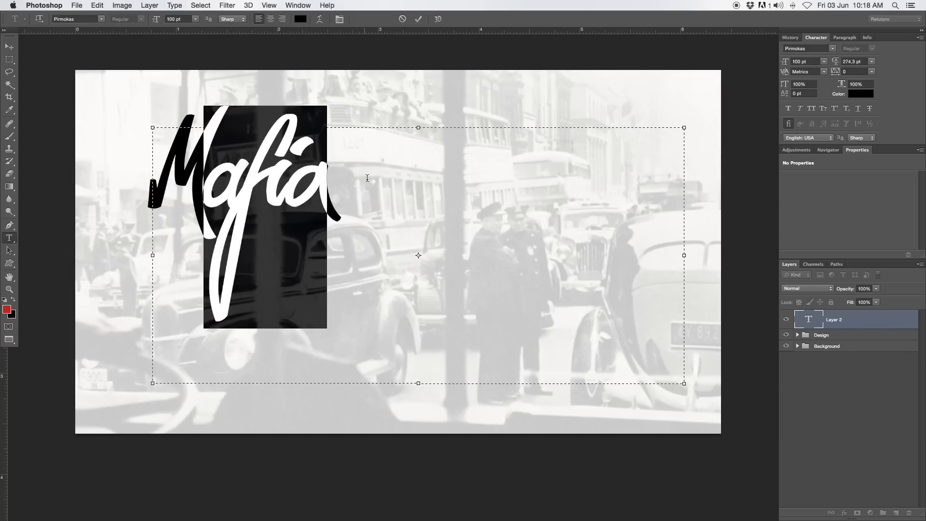
left_click(337, 176)
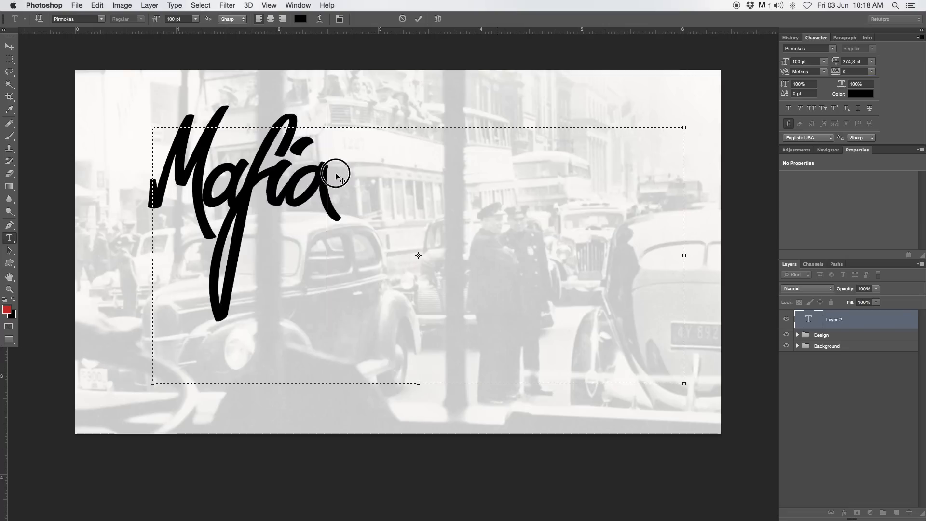
double_click(336, 176)
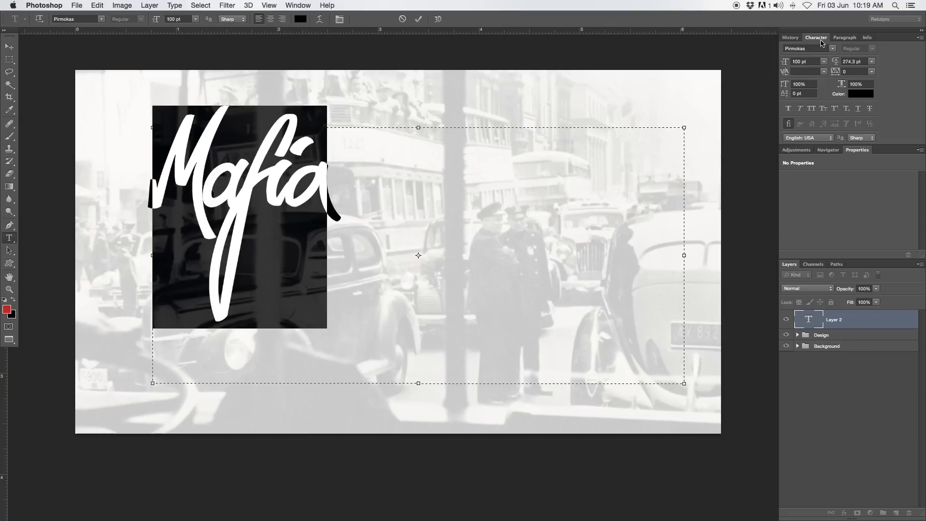
left_click(270, 4)
mouse_move(290, 3)
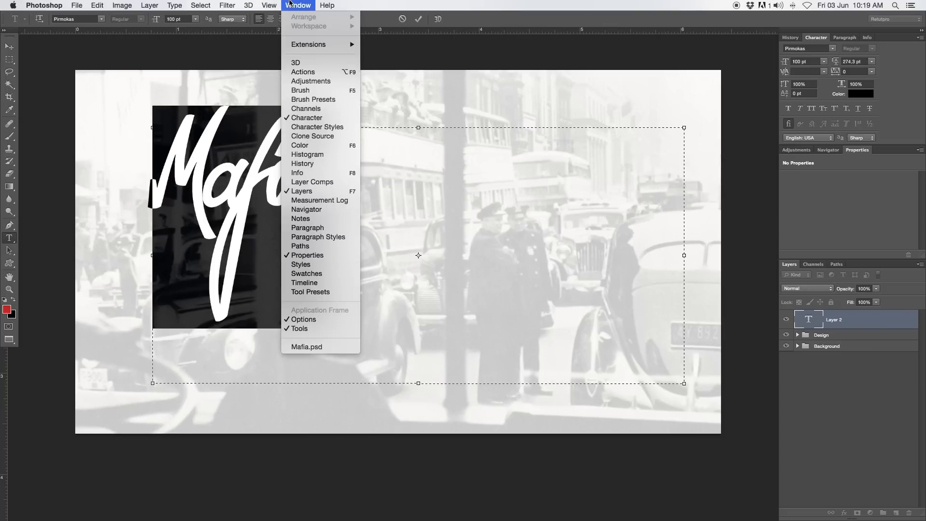
left_click(324, 118)
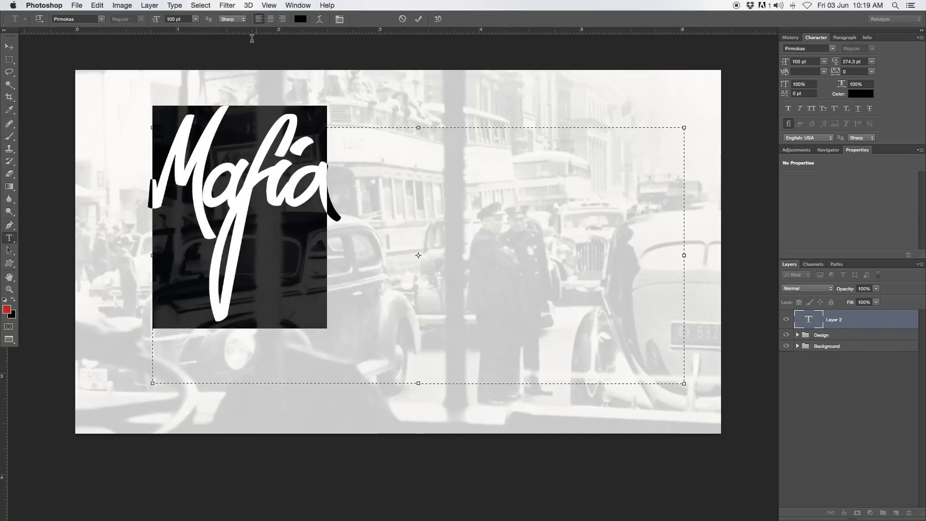
Commit the Mafia text and move it to roughly the middle of the canvas
left_click(418, 19)
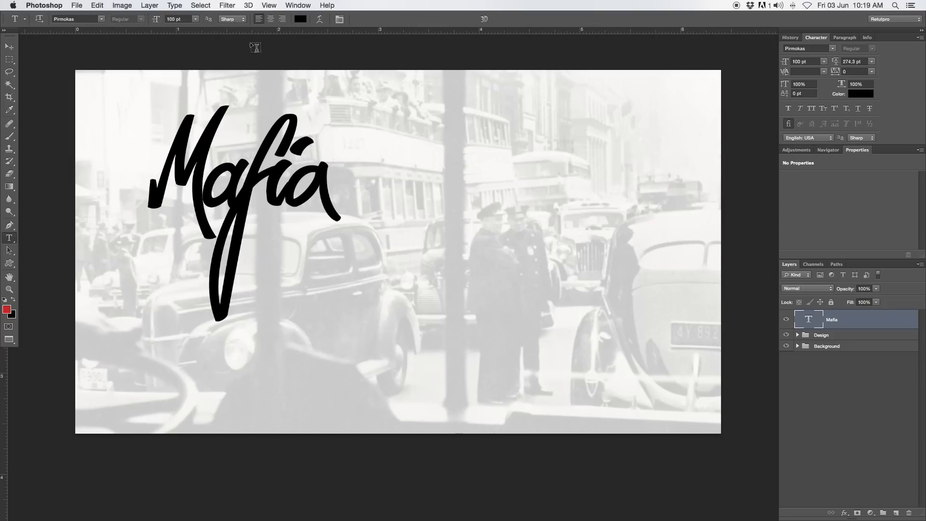
left_click(9, 47)
left_click_drag(351, 222, 479, 282)
Add a horizontal guide at 50% of the canvas
left_click(304, 5)
left_click(304, 5)
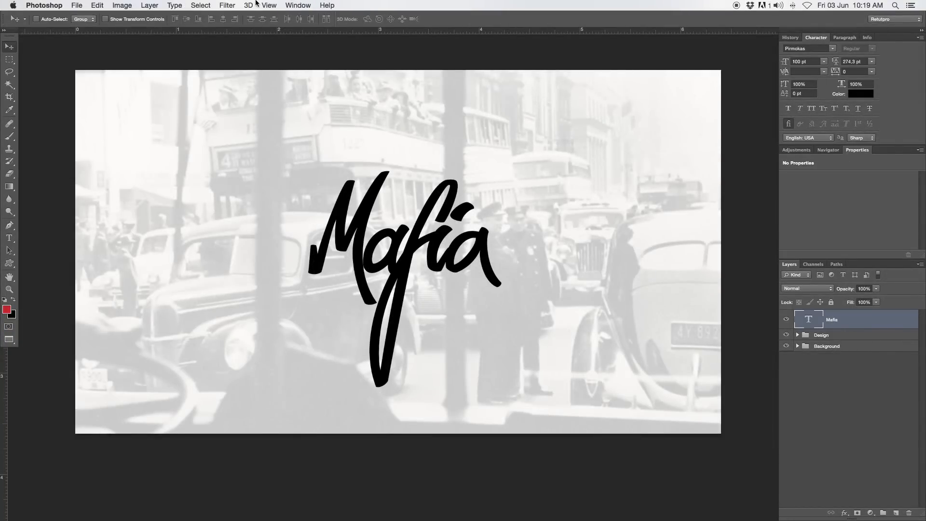
left_click(264, 5)
left_click(288, 246)
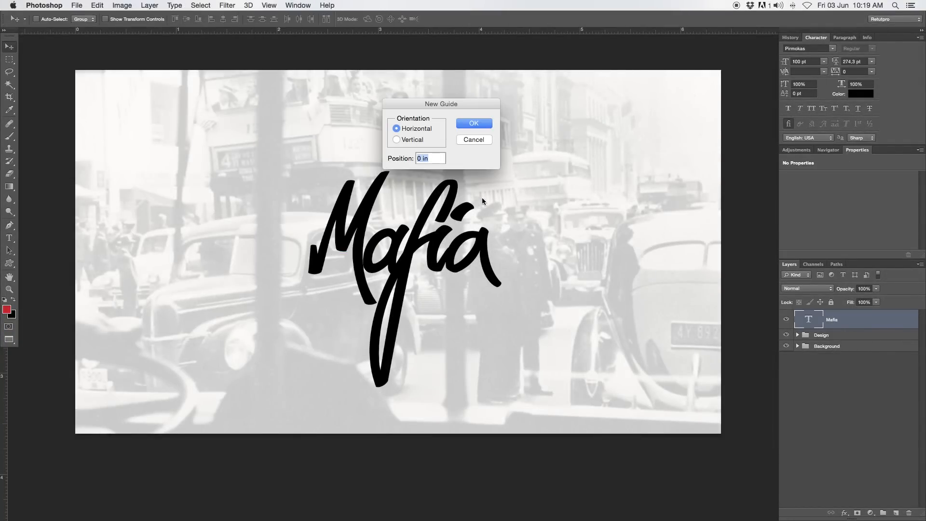
type("50%")
left_click(485, 125)
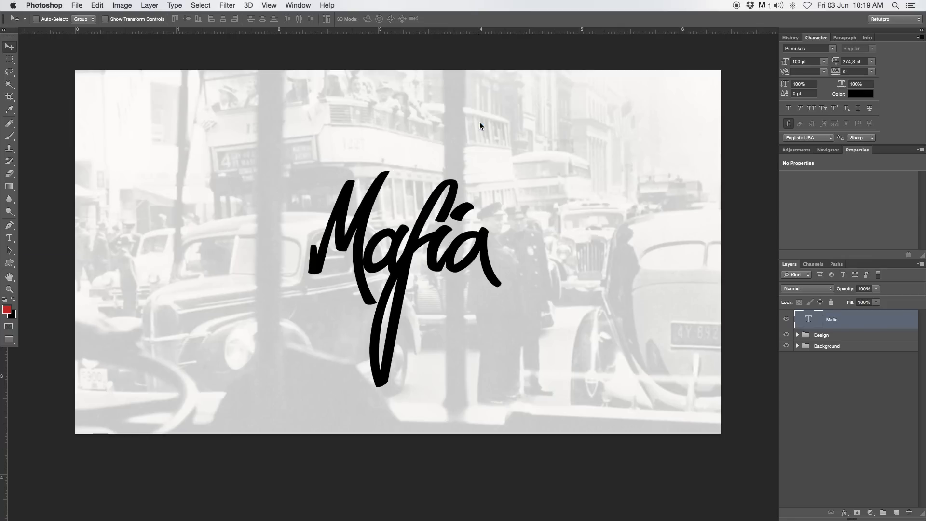
Add a vertical guide at 50% of the canvas
left_click(229, 4)
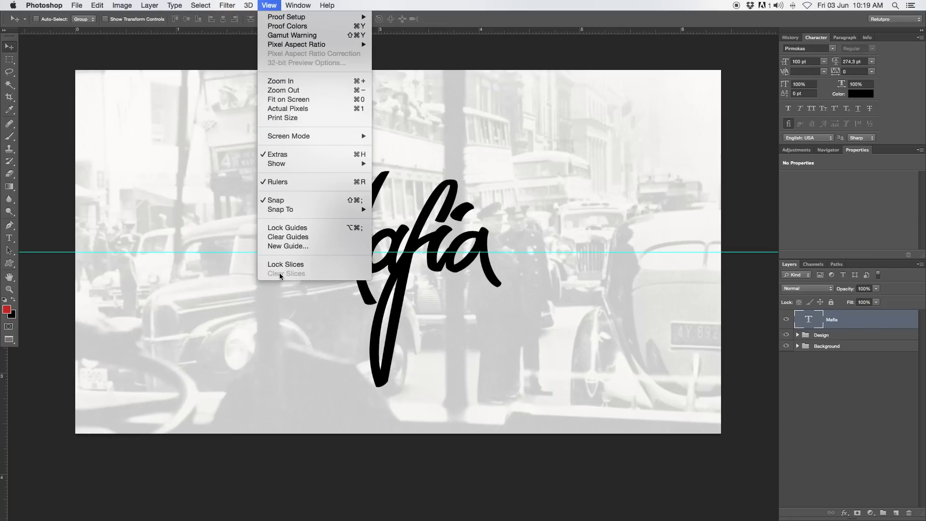
left_click(288, 246)
left_click(397, 140)
type("50")
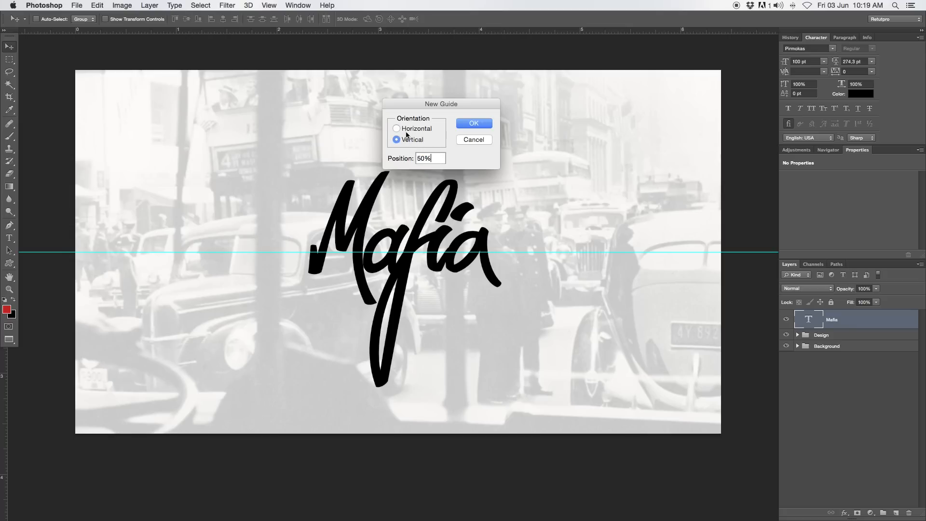
left_click(463, 123)
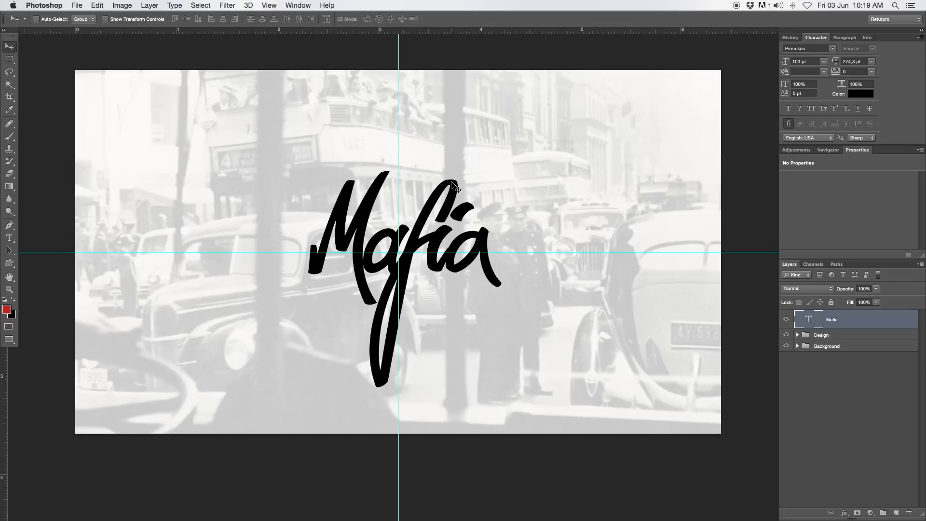
Centre the Mafia text on the crossing guides and duplicate its layer, keeping the original hidden
left_click_drag(450, 205, 425, 183)
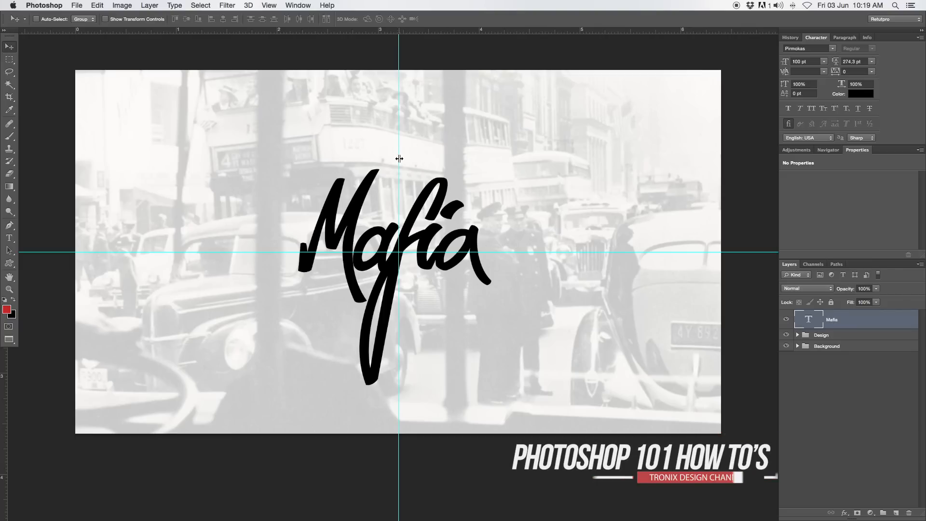
left_click_drag(449, 270, 450, 270)
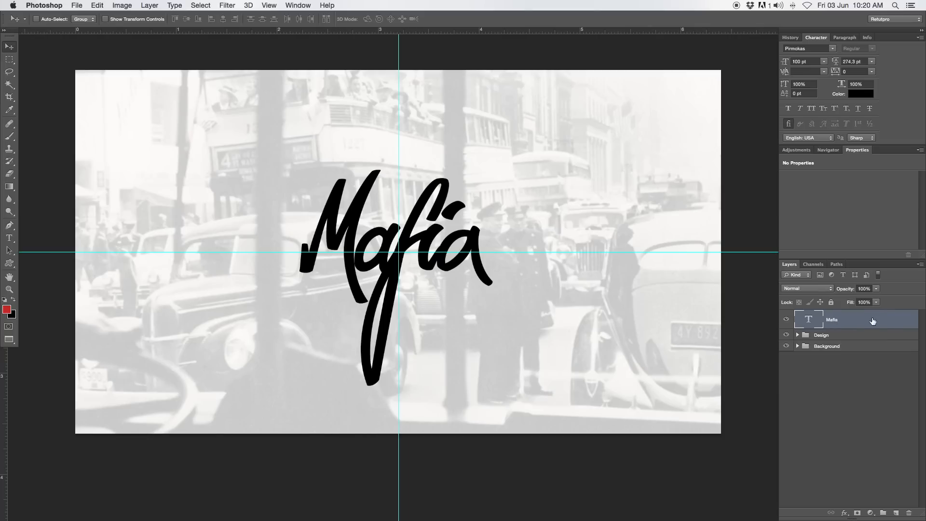
key("super+j")
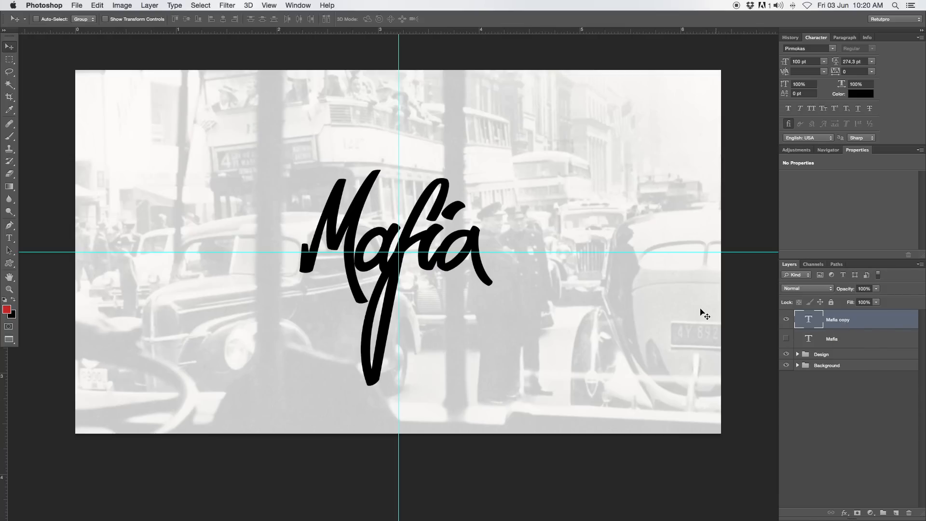
Shorten the text of the visible Mafia copy to "Ma" and commit the edit
key("t")
left_click(386, 246)
left_click_drag(506, 242, 381, 238)
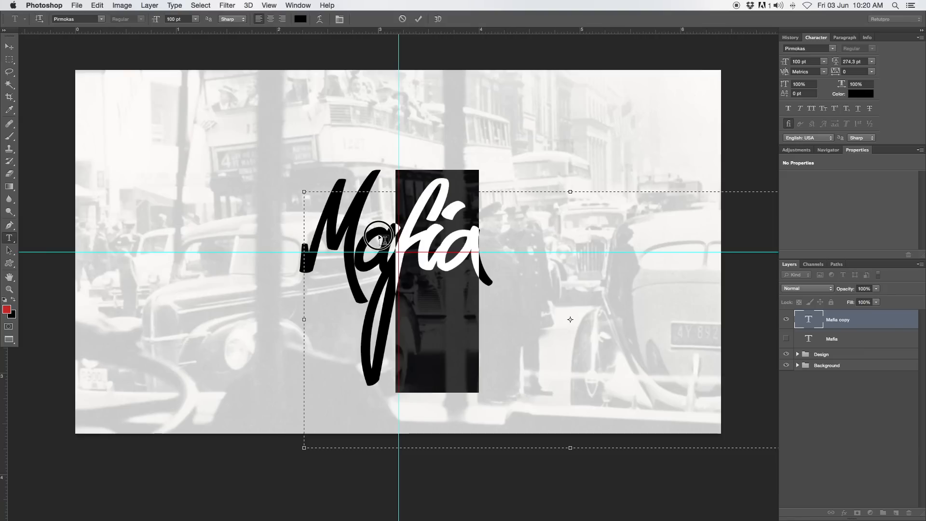
key("BackSpace")
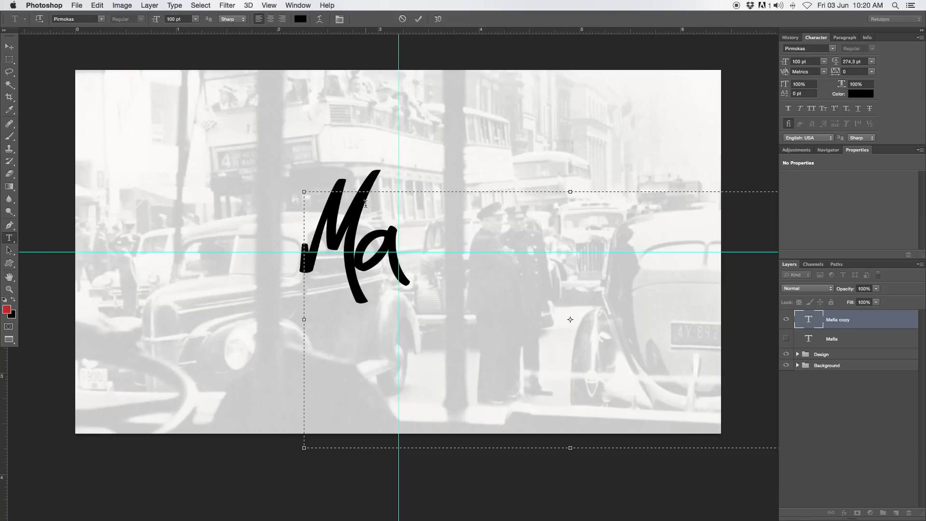
left_click(419, 18)
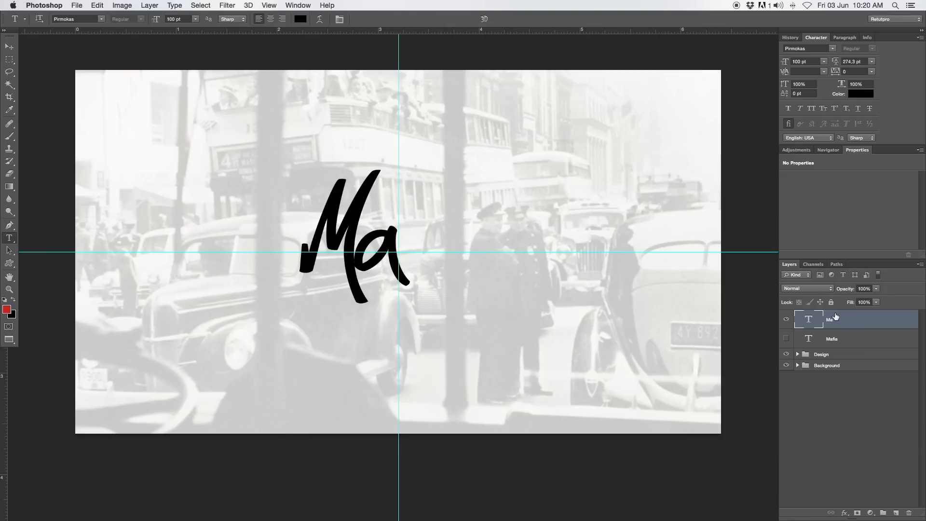
Duplicate the Ma text layer and move the copy horizontally to the right of the original
key("ctrl+j")
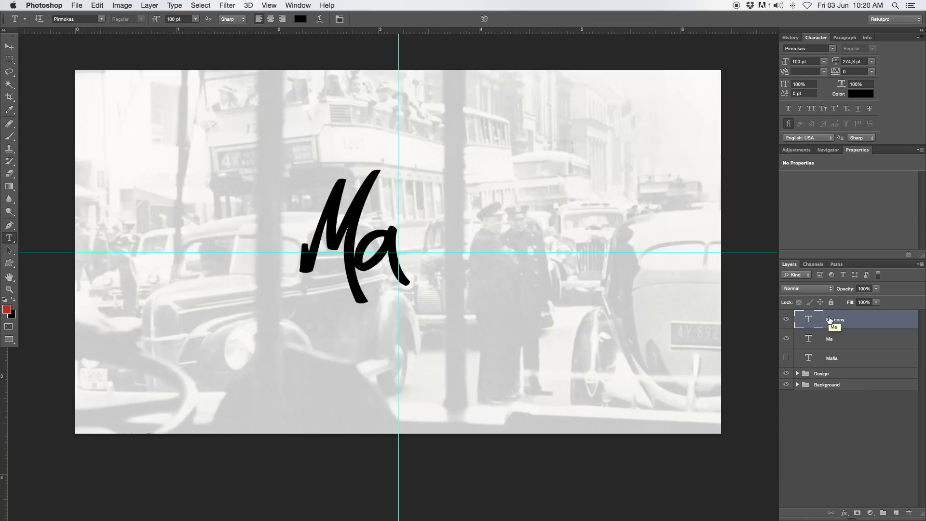
key("v")
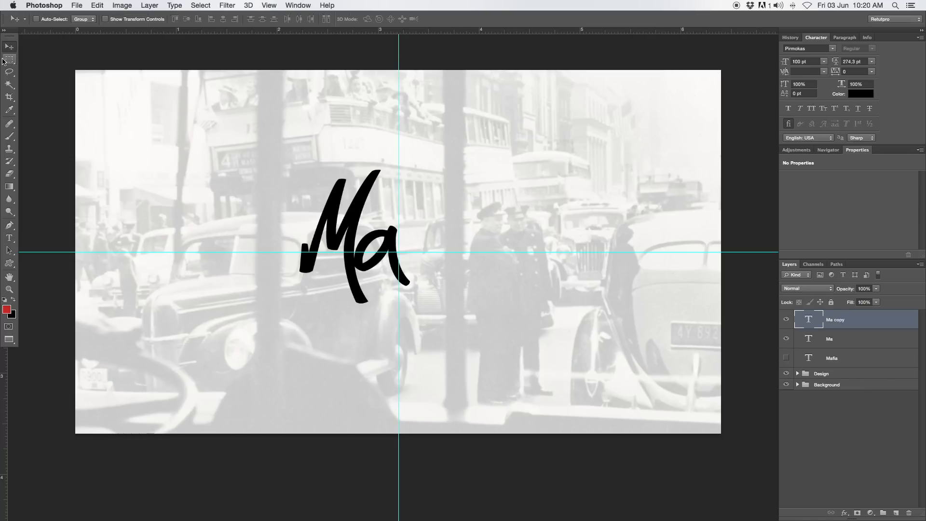
left_click_drag(377, 244, 528, 241)
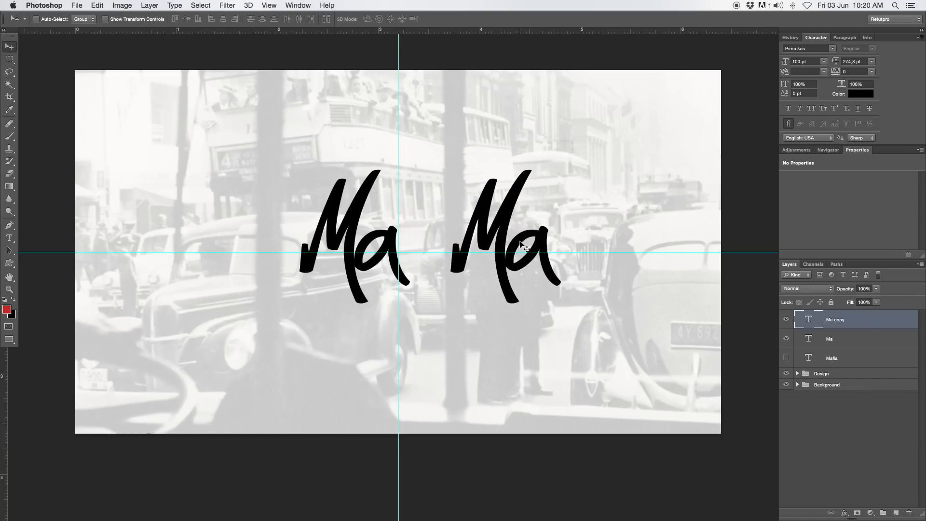
Replace the duplicated text with "fia", commit it and rasterize its layer
key("t")
left_click(508, 242)
left_click_drag(601, 238, 558, 233)
double_click(558, 234)
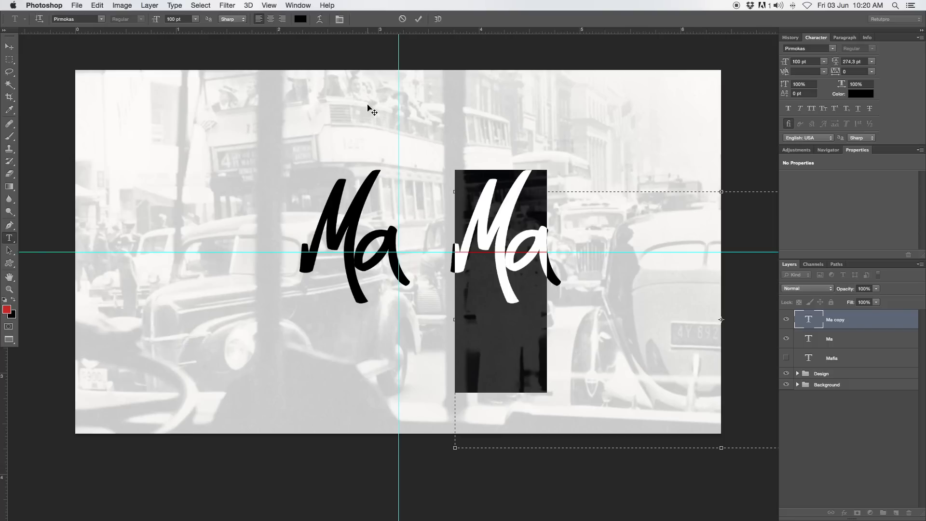
type("fia")
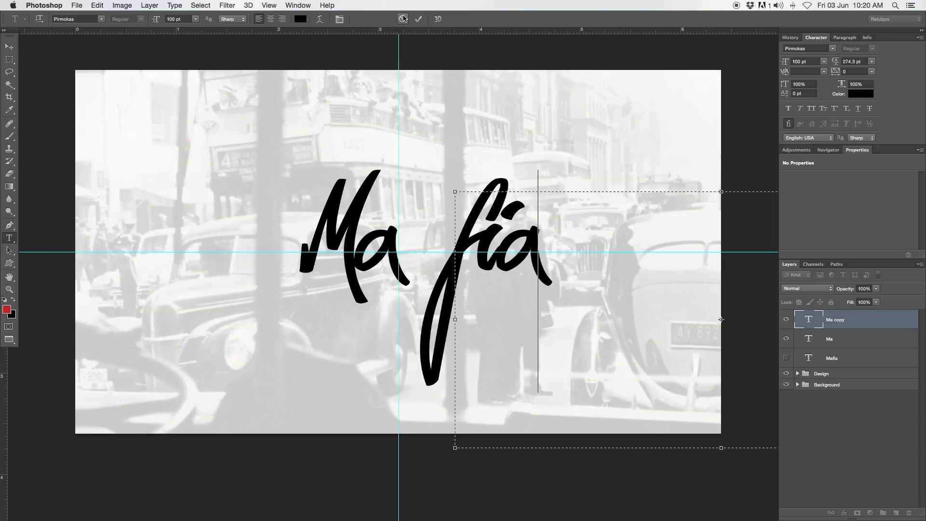
left_click(418, 19)
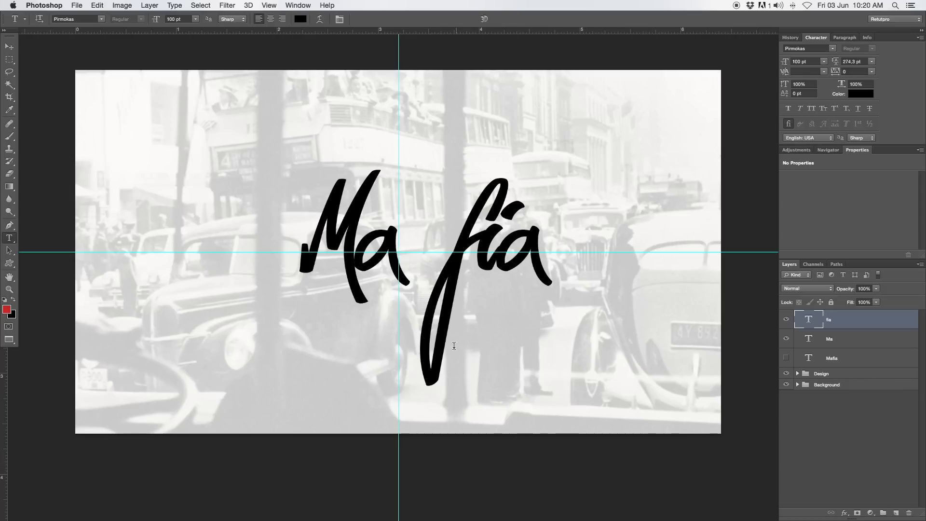
right_click(850, 321)
left_click(790, 253)
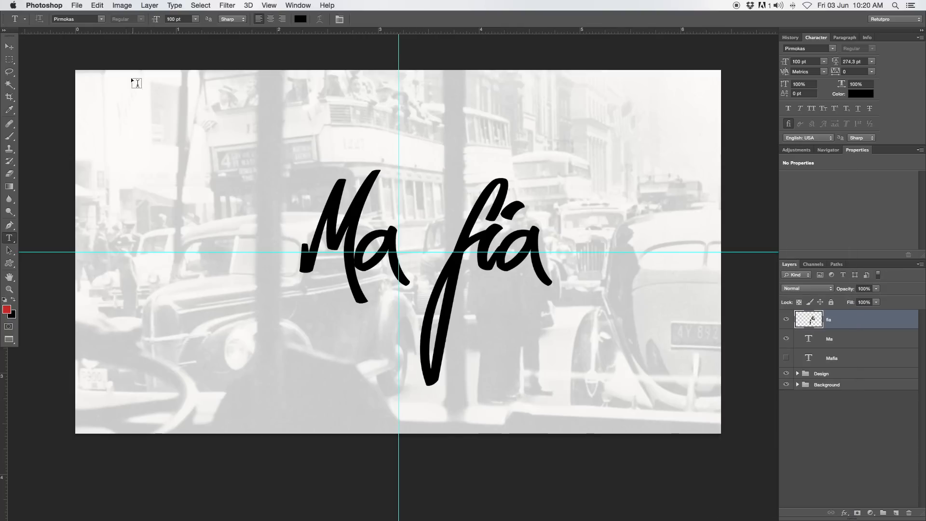
Start a Pen tool path along the inner edge of the f's right downstroke, curving through the tail's lower tip
left_click(9, 224)
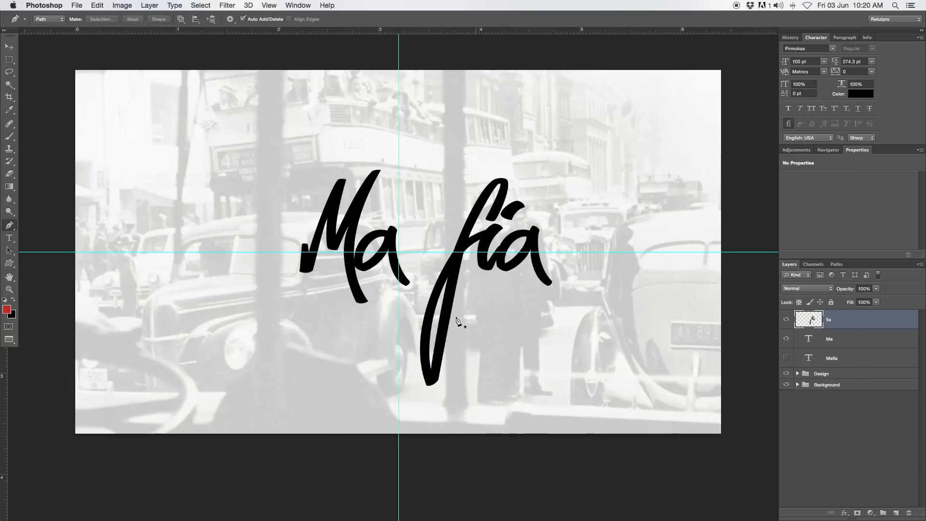
key("z")
left_click(489, 240)
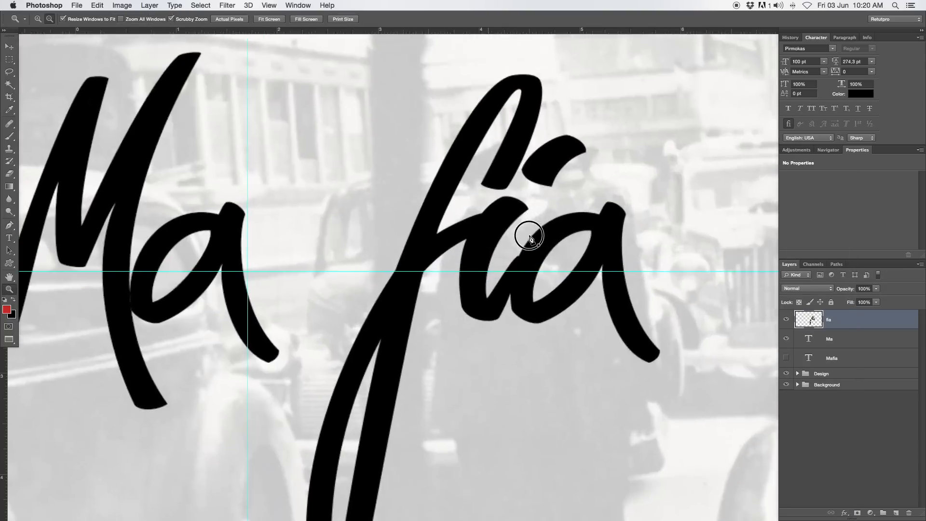
scroll(531, 144, "down", 8)
key("p")
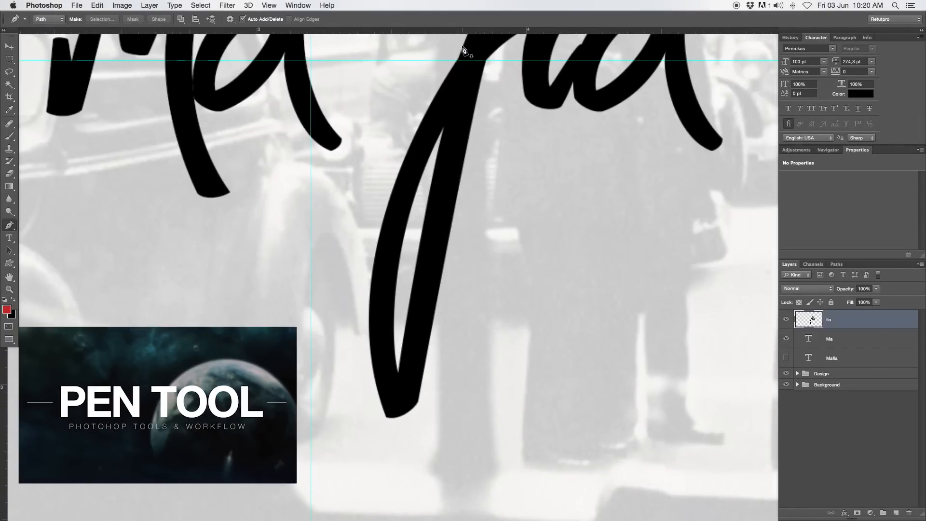
left_click(464, 47)
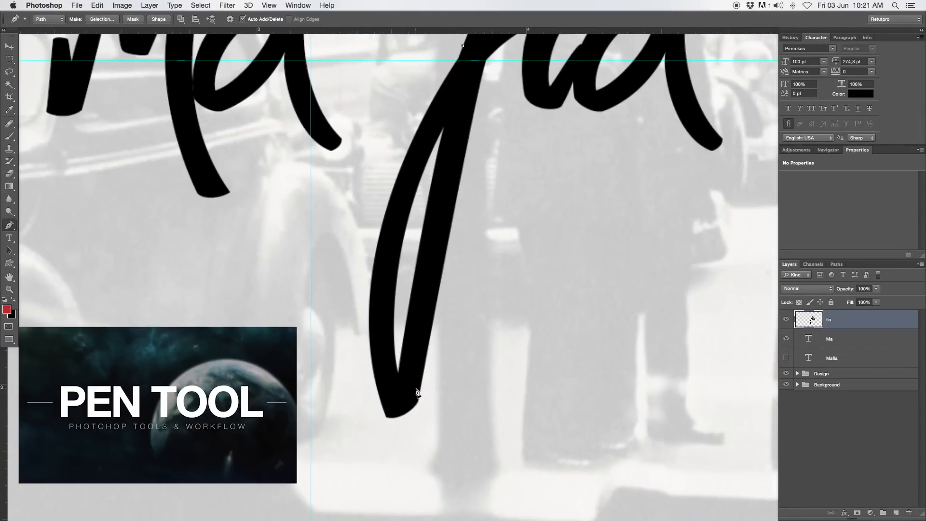
mouse_move(399, 418)
left_mouse_down()
mouse_move(419, 419)
mouse_move(419, 436)
mouse_move(432, 433)
mouse_move(413, 439)
mouse_move(418, 456)
left_mouse_up()
left_click_drag(398, 418, 399, 417)
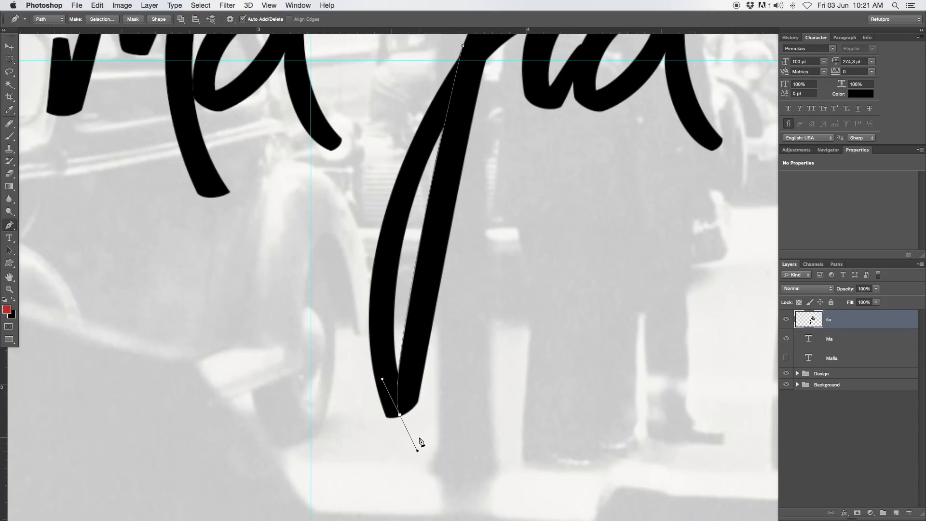
Extend the path loosely around the left stroke of the f's tail loop and close it at the starting point
left_click(416, 459)
left_click(376, 460)
left_click(311, 433)
left_click(304, 302)
left_click(346, 177)
left_click(401, 139)
left_click(440, 129)
scroll(441, 129, "up", 4)
left_click(424, 182)
left_click(454, 206)
scroll(446, 216, "down", 3)
Convert the path to a new selection with a 0-pixel feather, delete the enclosed left stroke of the f, and deselect
right_click(440, 182)
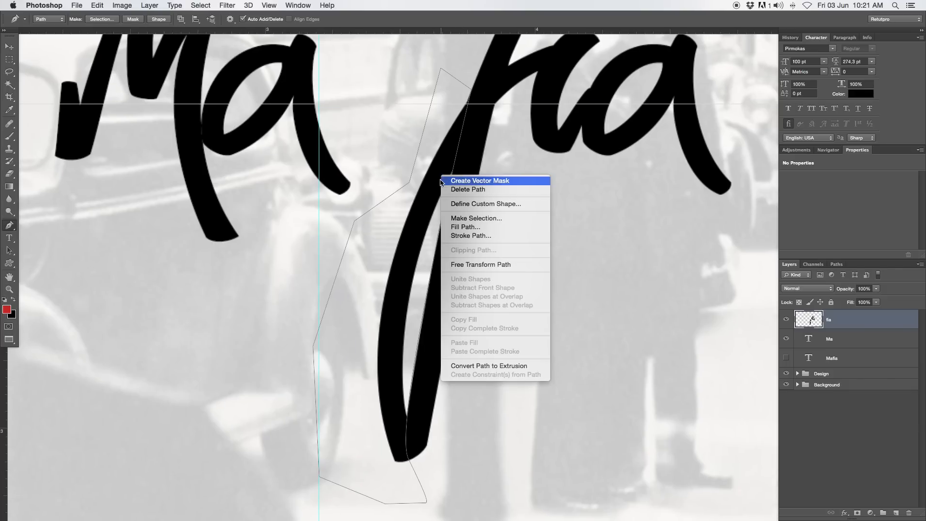
left_click(453, 218)
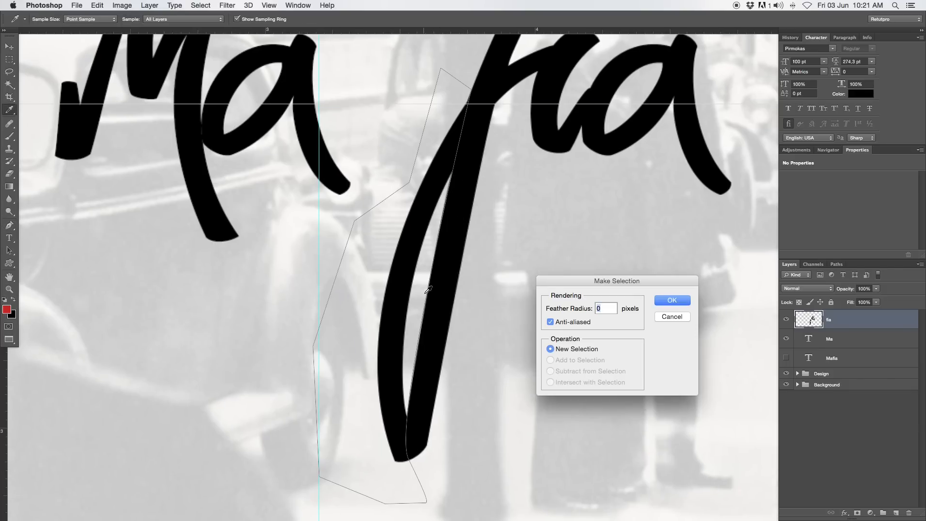
left_click(672, 301)
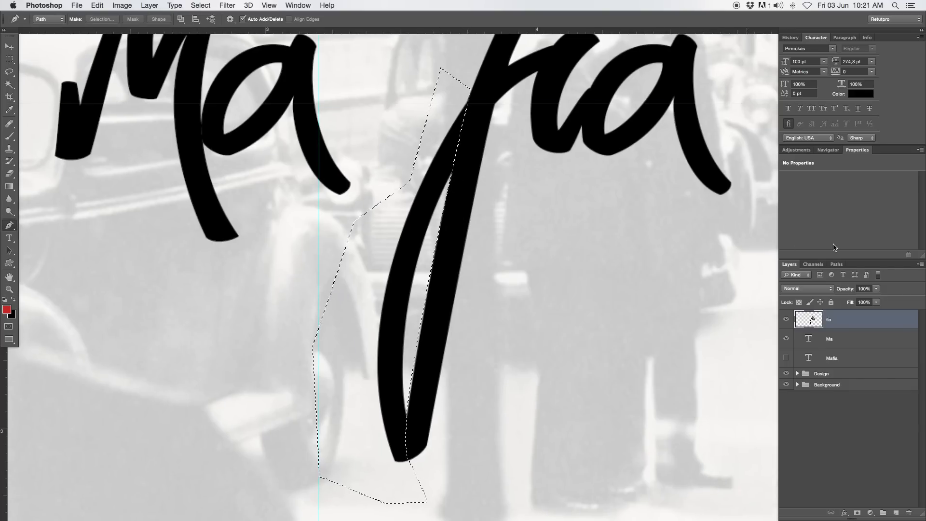
key("Delete")
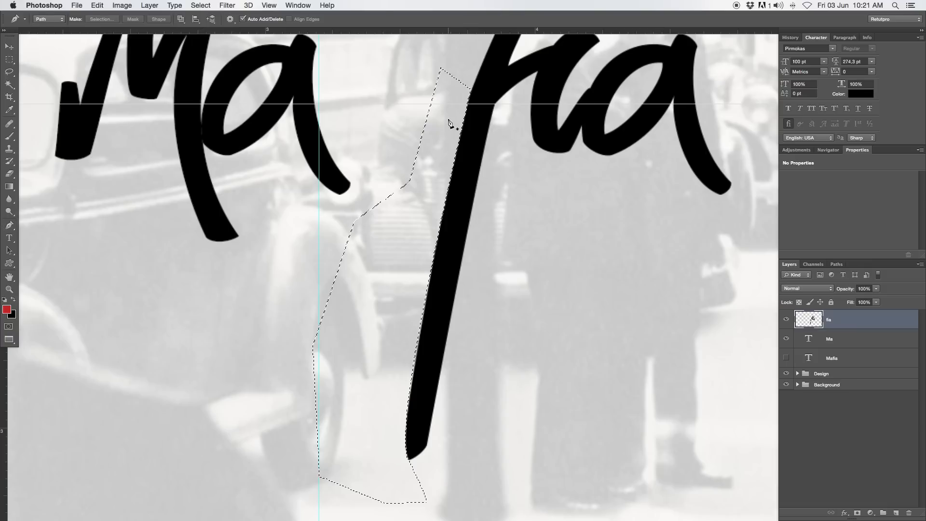
key("s")
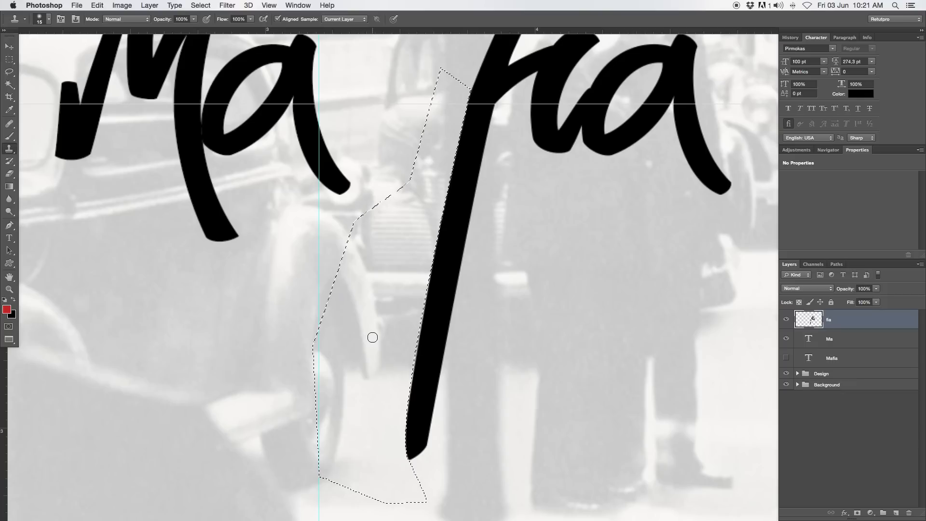
key("super+d")
key("z")
left_click(437, 272, "alt")
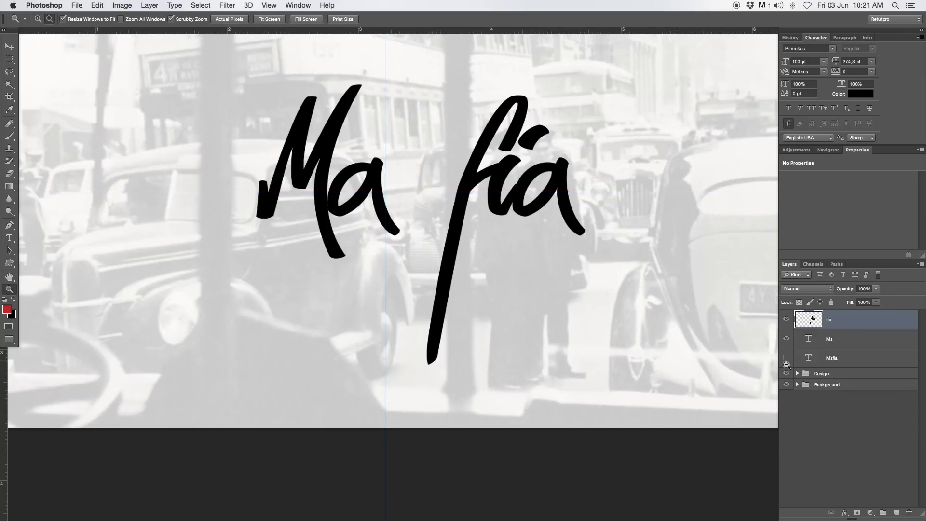
Move the fia lettering left against Ma so the two parts join into the word Mafia
left_click(9, 47)
left_click_drag(572, 231, 636, 303)
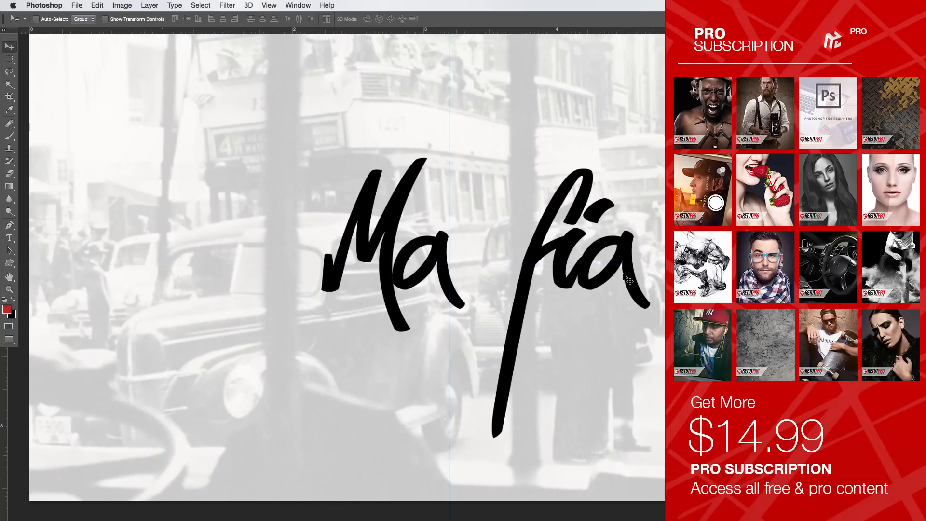
left_click_drag(590, 256, 526, 260)
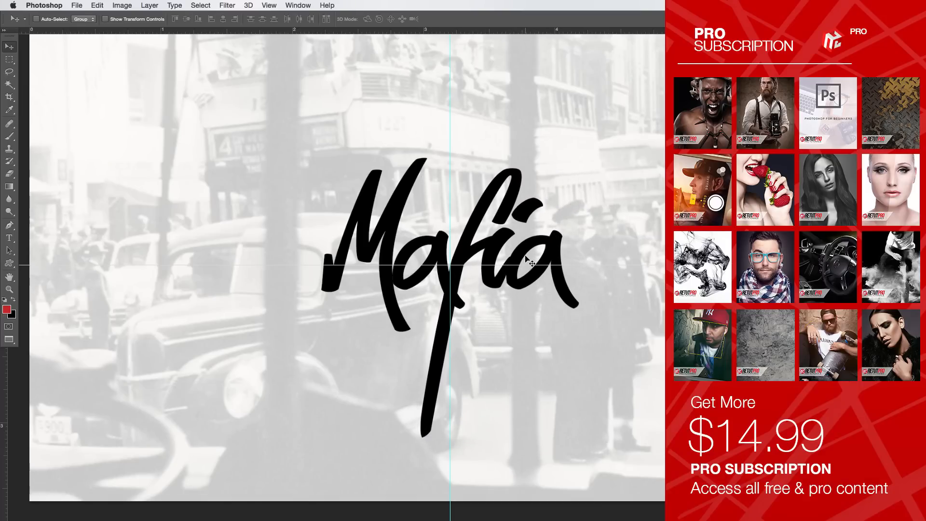
left_click_drag(528, 215, 461, 245)
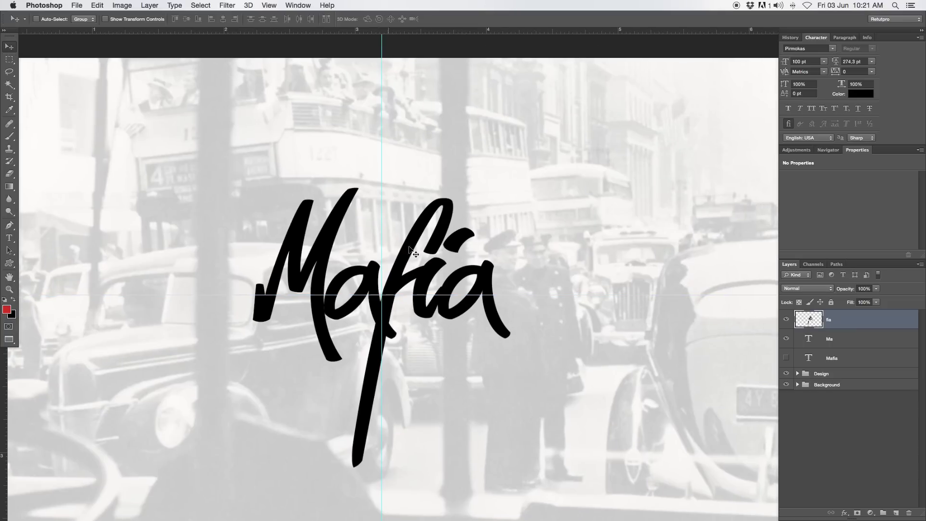
left_click_drag(460, 316, 460, 315)
left_click_drag(466, 355, 531, 310)
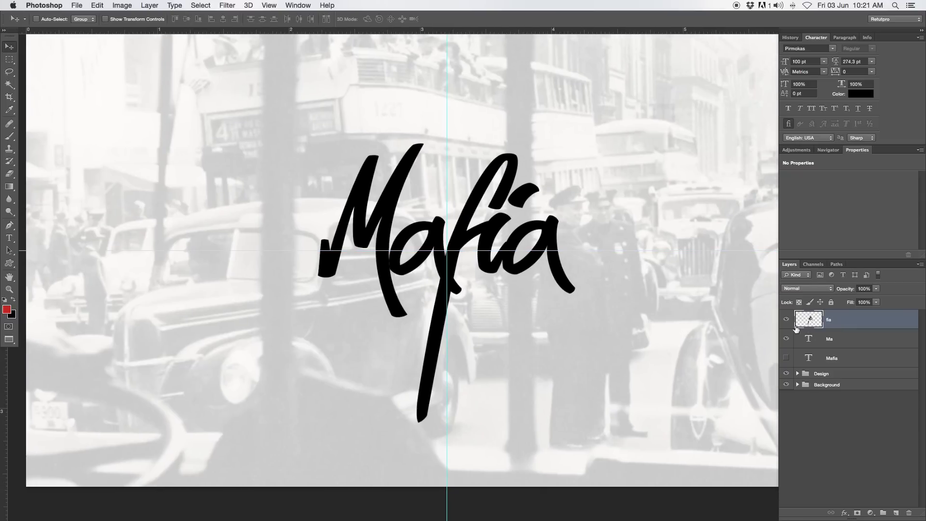
Hide the fia and Ma layers and show the original Mafia text layer
left_click(786, 319)
left_click(786, 339)
left_click(787, 358)
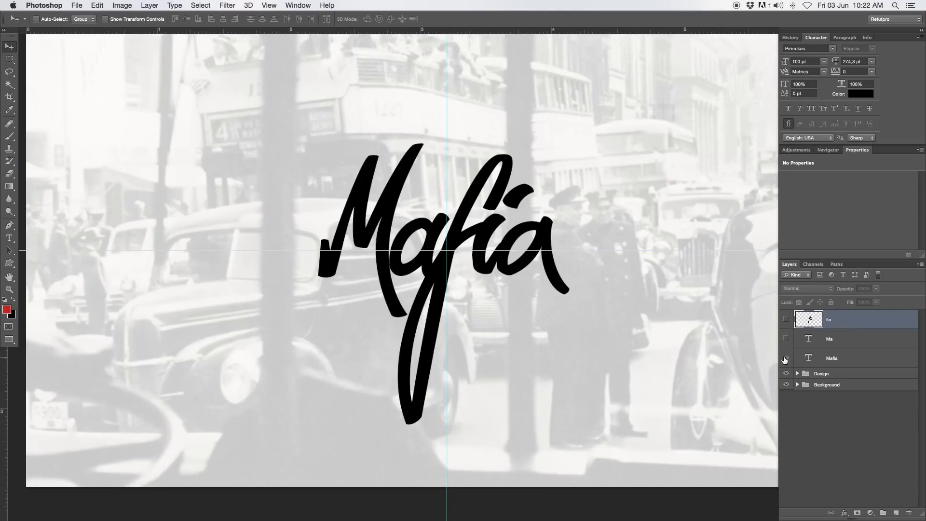
left_click_drag(432, 271, 497, 274)
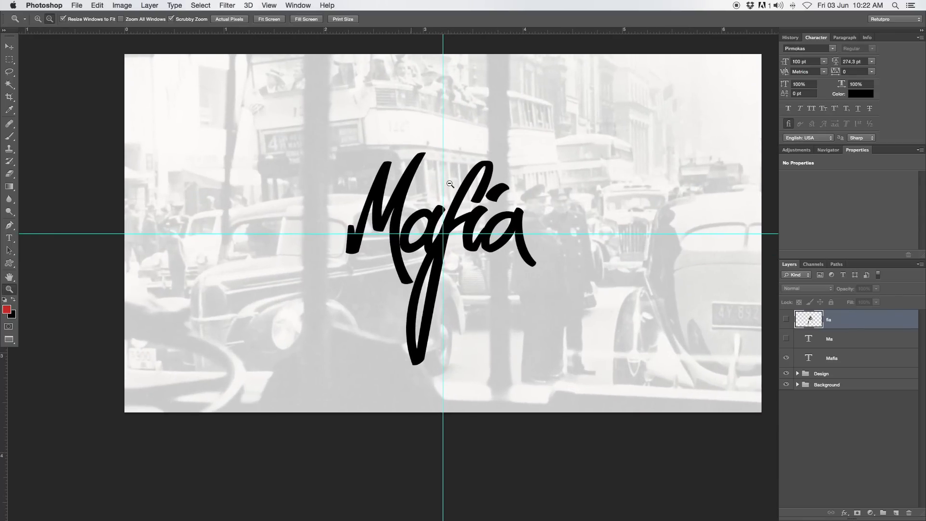
left_click_drag(463, 233, 470, 260)
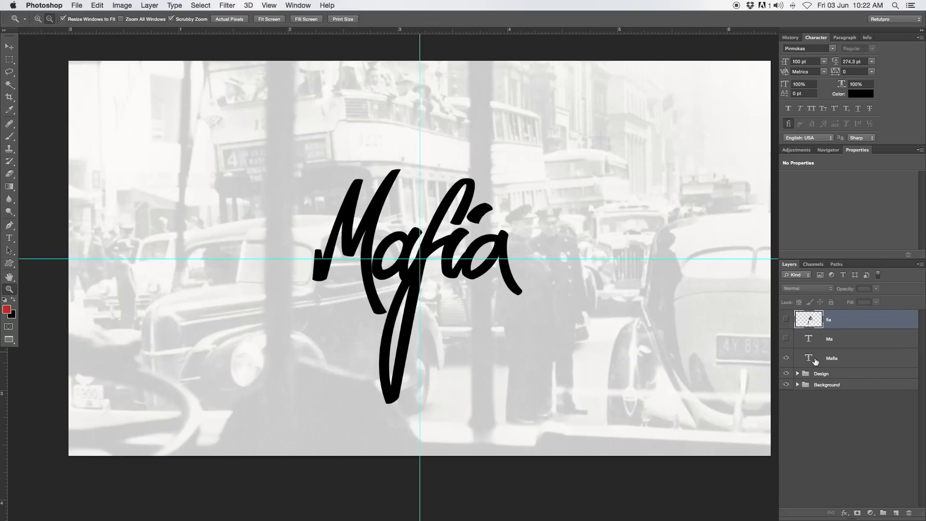
Create a wide text box above the Mafia lettering and set its font to Helvetica Neue
left_click(8, 238)
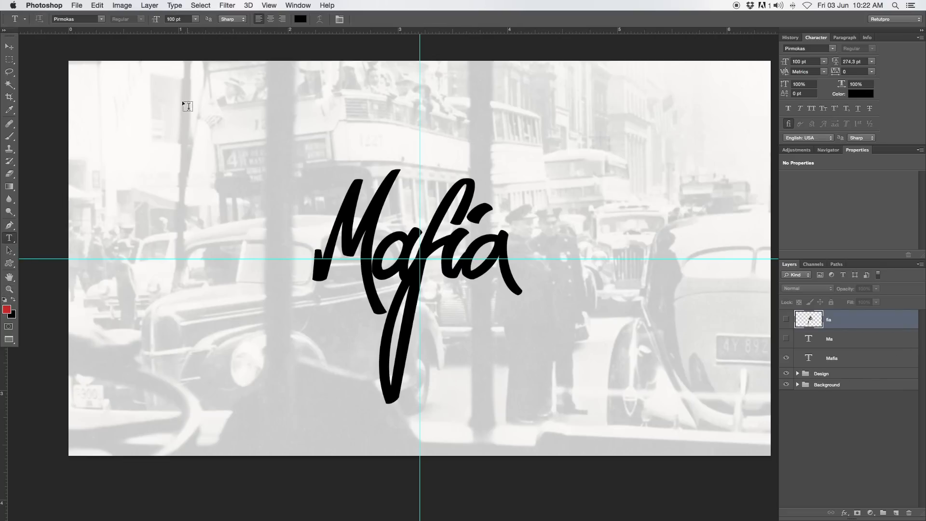
left_click_drag(269, 95, 493, 149)
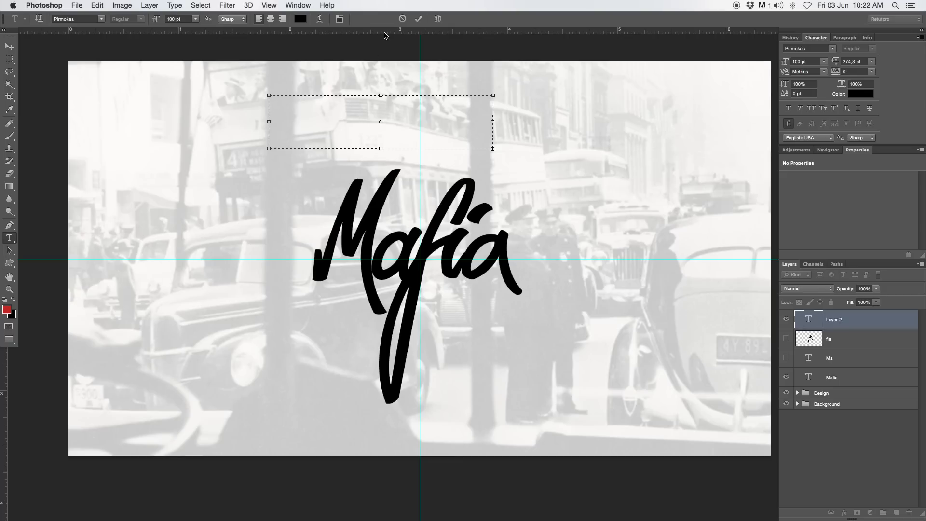
left_click(101, 20)
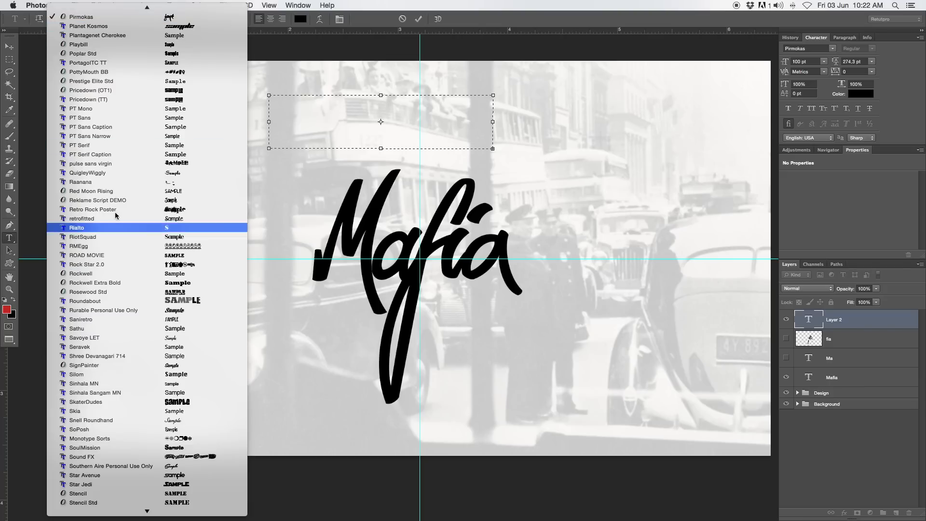
scroll(118, 36, "up", 3)
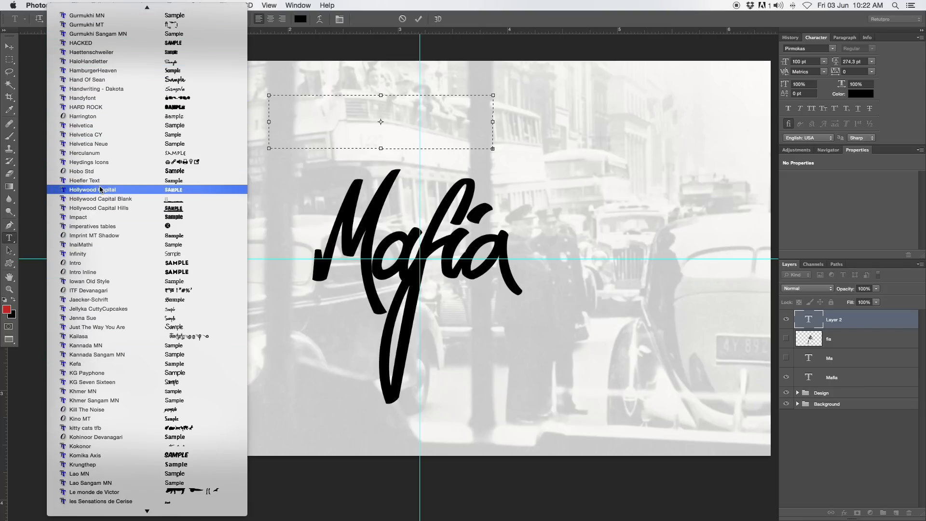
left_click(104, 143)
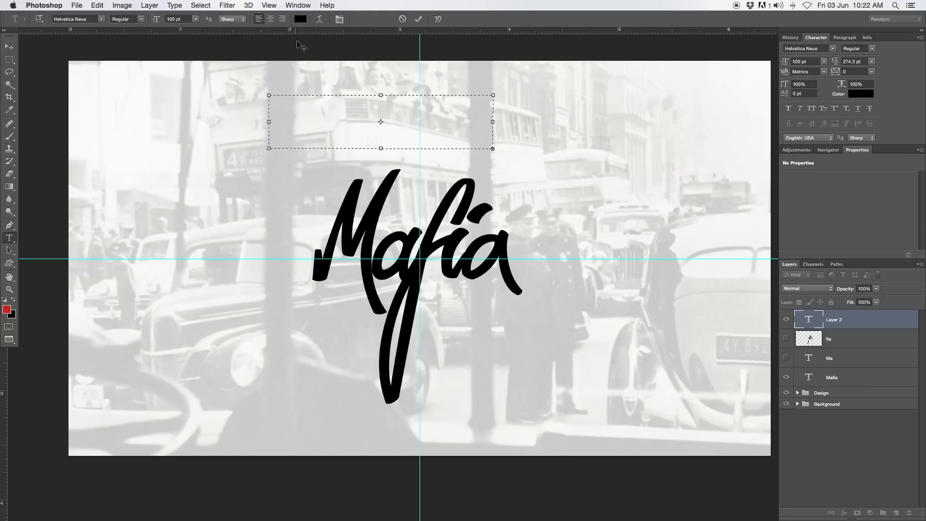
Enter "BEAT ONLY" in the new text box and set its font size to 6 pt
left_click_drag(162, 18, 109, 23)
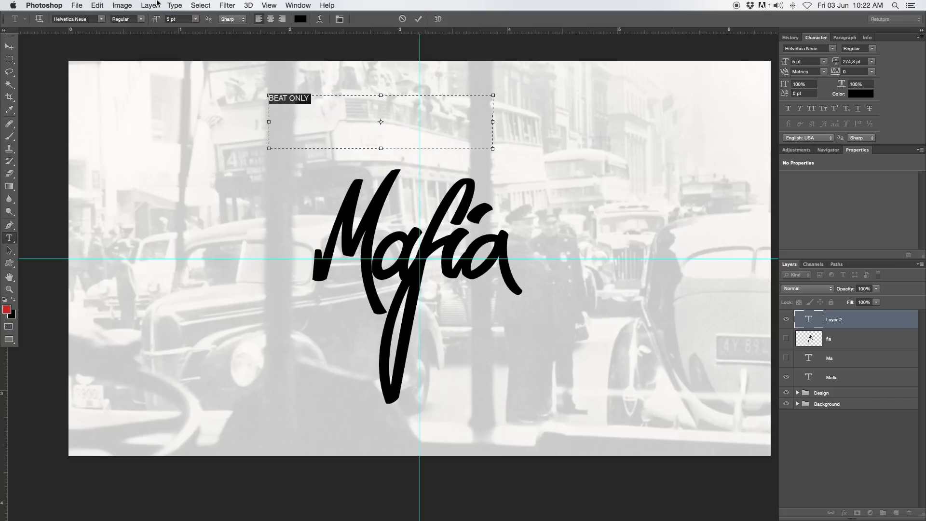
left_click(181, 20)
type("6")
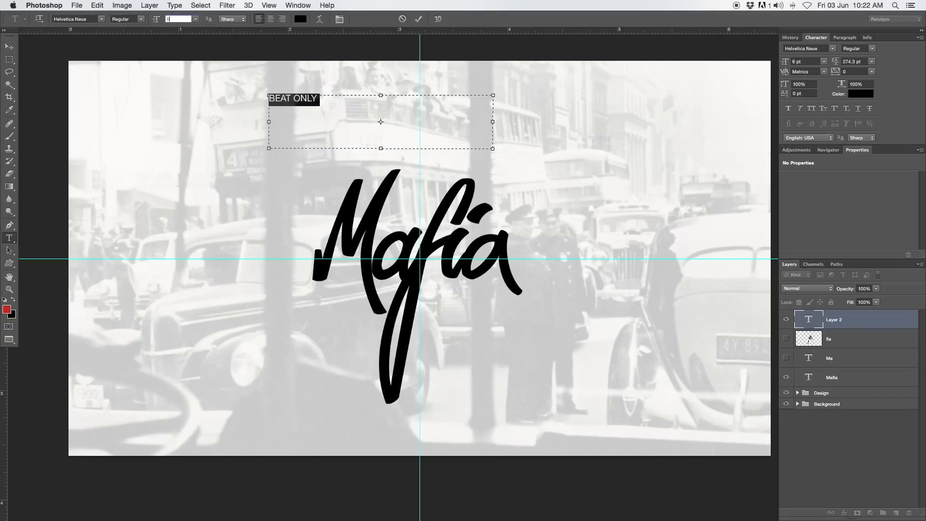
Set the BEAT ONLY text's tracking to 320 and move it just beneath the "fia" letters of the Mafia lettering
left_click_drag(837, 72, 870, 129)
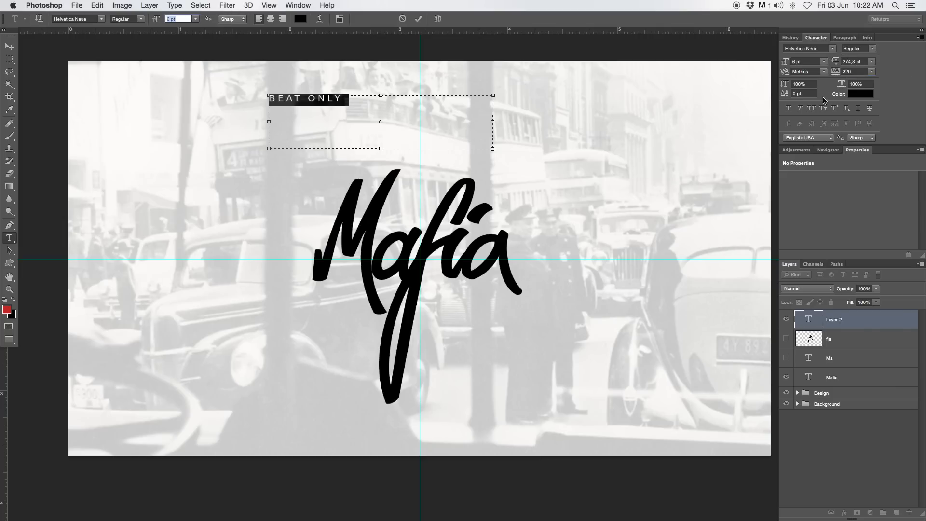
left_click(417, 19)
left_click(8, 48)
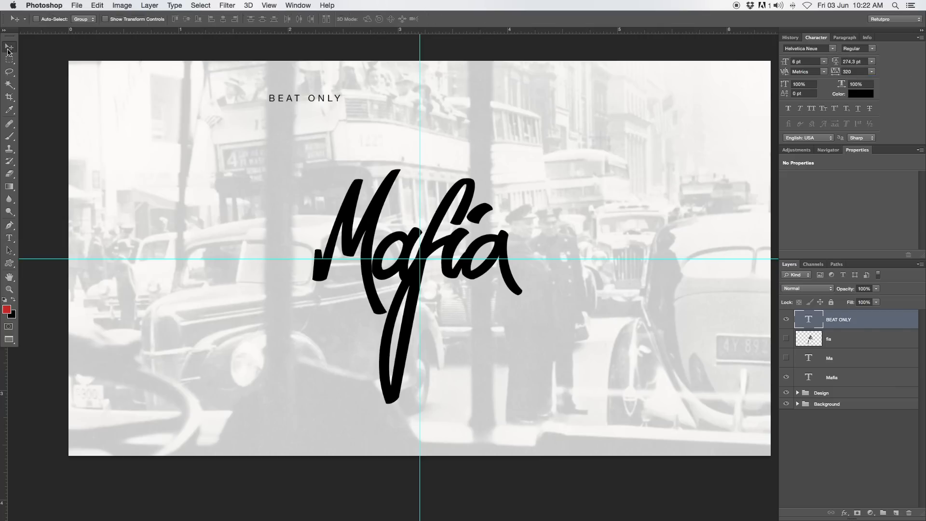
left_click_drag(273, 100, 436, 294)
key("Up")
key("Up")
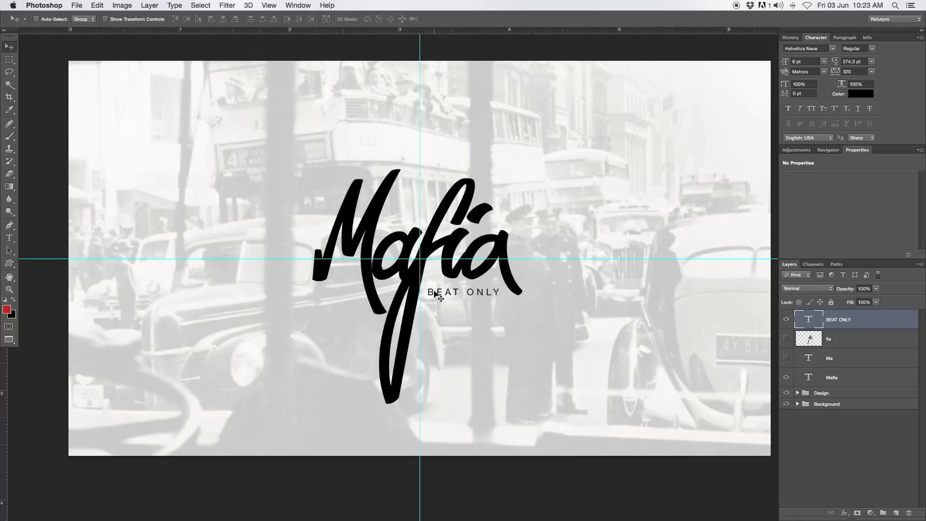
Place a horizontal guide at the foot of the final "a" in Mafia and nudge the BEAT ONLY text slightly up and right
left_click_drag(444, 32, 521, 296)
key("Up")
key("Up")
key("Up")
key("Up")
key("Right")
key("Right")
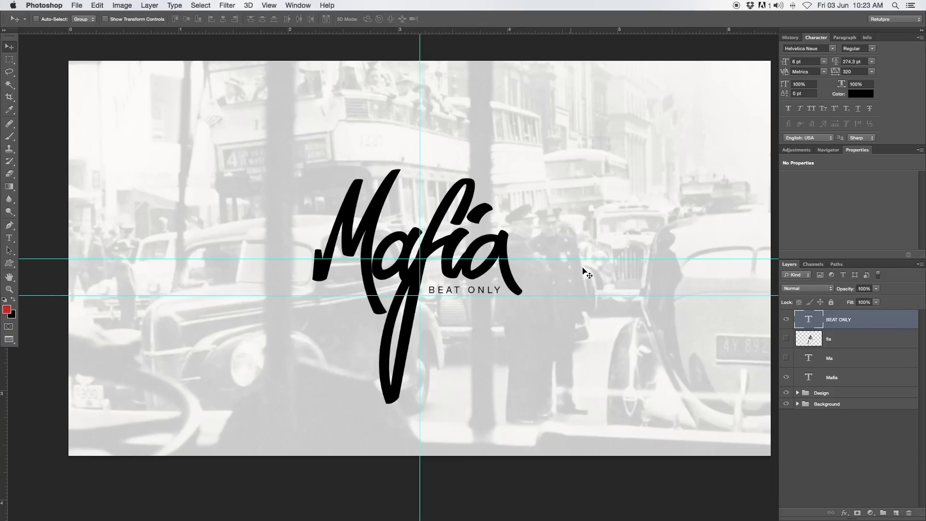
Clear all guides from the canvas
key("z")
left_click_drag(529, 259, 503, 260)
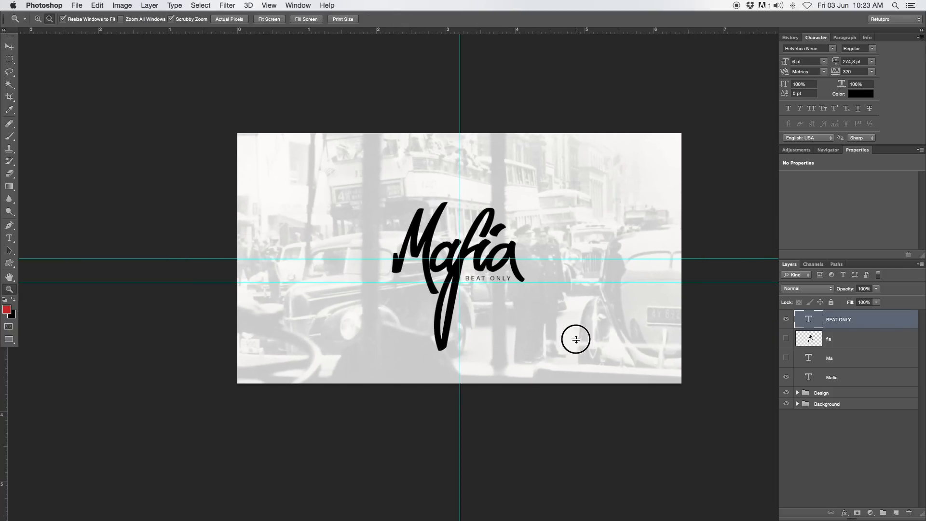
left_click_drag(577, 339, 539, 276)
mouse_move(505, 245)
left_mouse_down()
mouse_move(517, 245)
mouse_move(510, 249)
left_mouse_up()
left_click_drag(526, 178, 528, 188)
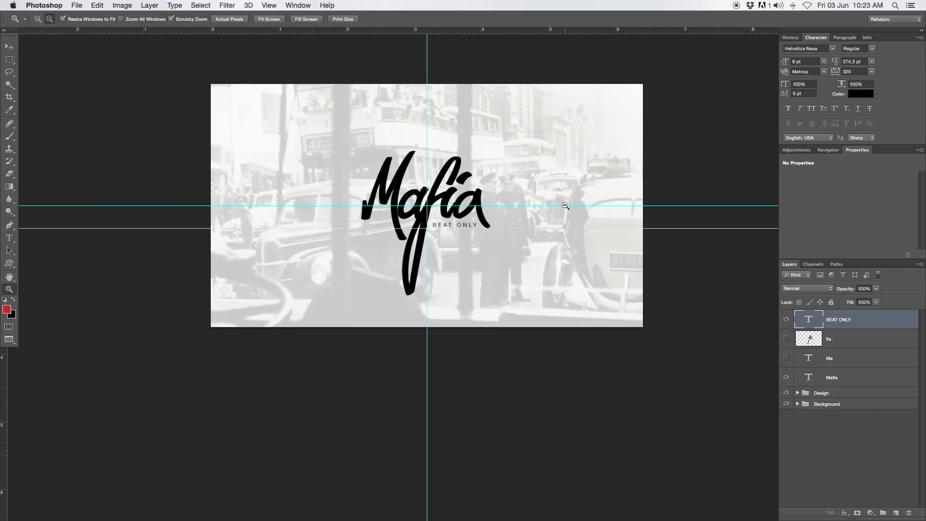
left_click(296, 4)
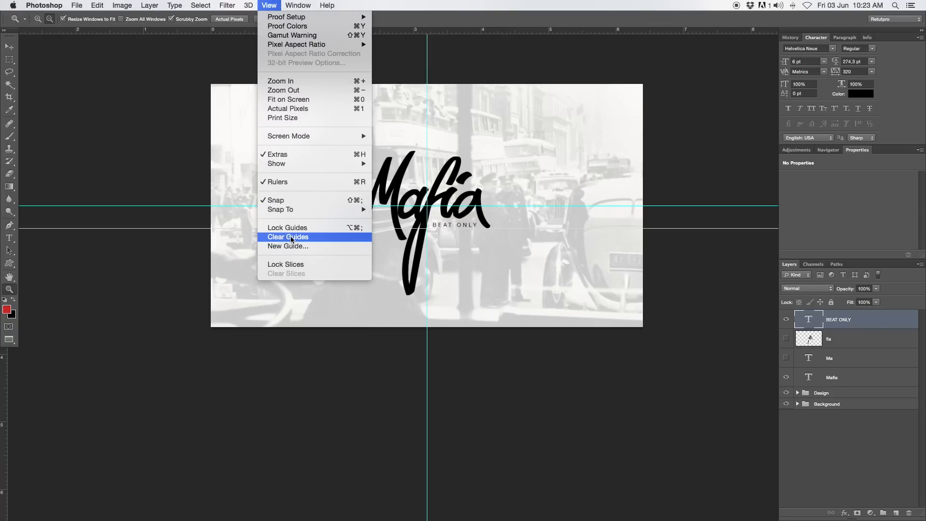
left_click(291, 237)
Delete the hidden fia and Ma layers
left_click(846, 342)
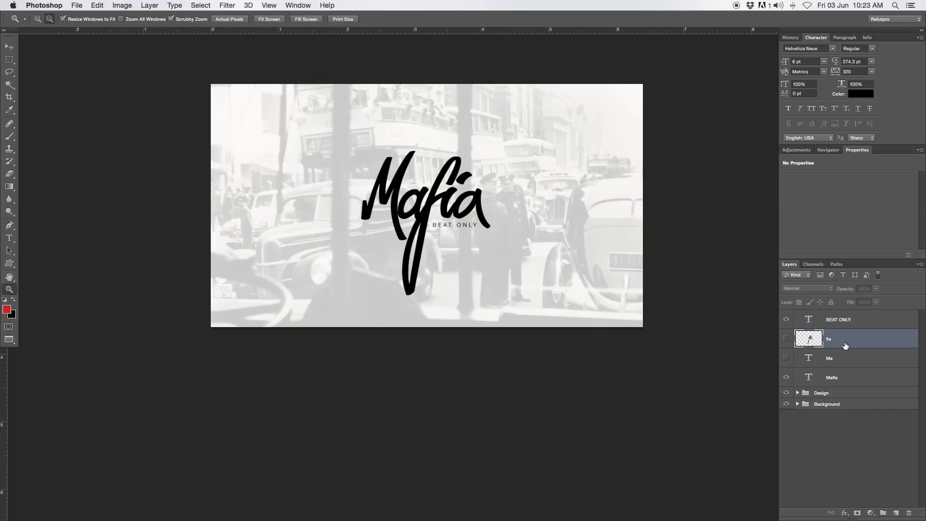
key("BackSpace")
key("BackSpace")
Group the BEAT ONLY and Mafia text layers and name the group Design2
left_click(852, 323)
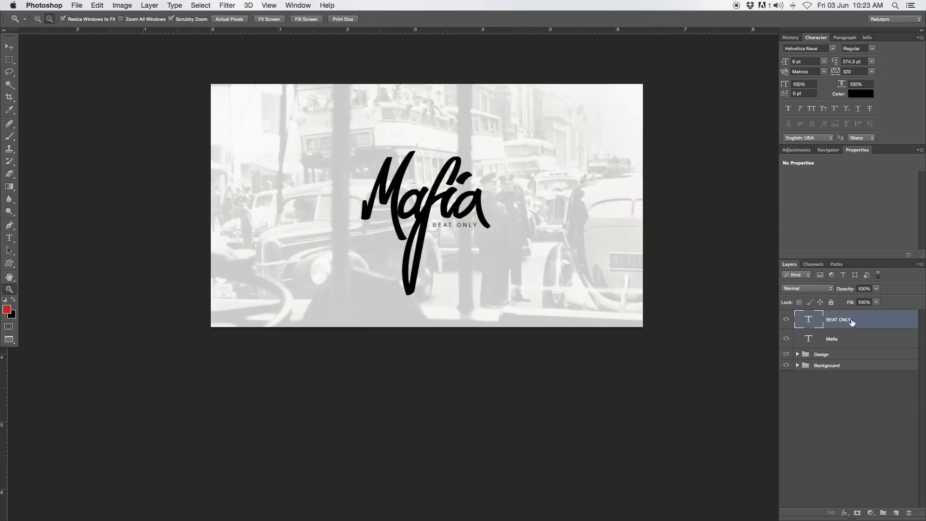
left_click(837, 341, "shift")
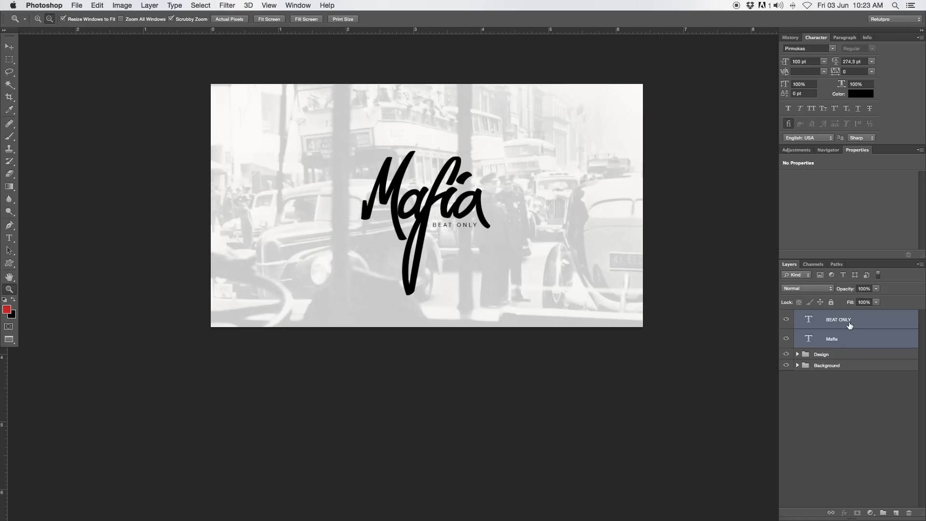
key("super+g")
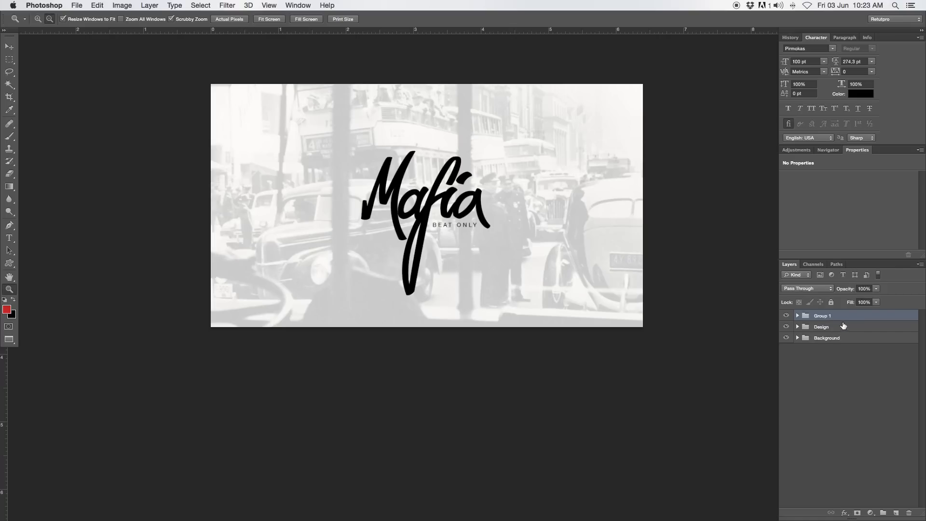
double_click(820, 316)
type("Design2")
key("Return")
Scale the Design2 group up to about 123%, keeping its lower-right corner in place
key("super+t")
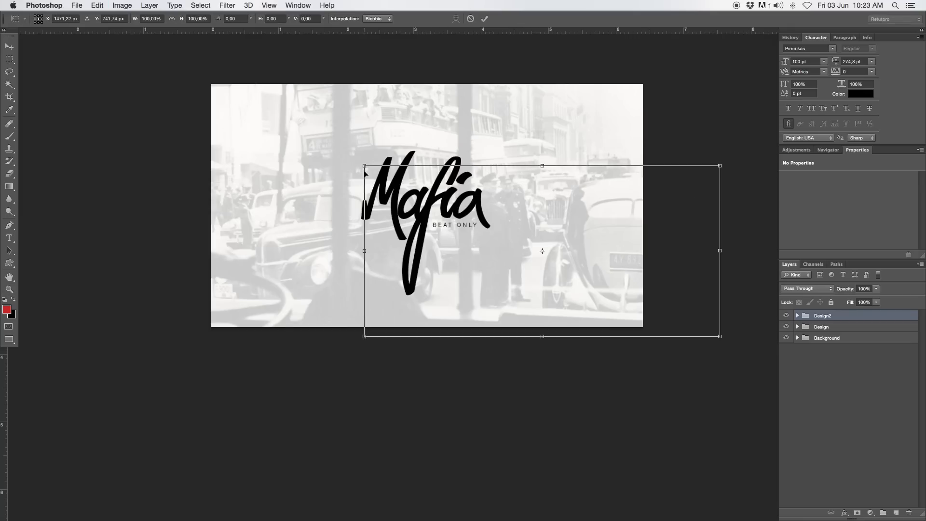
key("Escape")
key("super+t")
left_click_drag(365, 166, 293, 112)
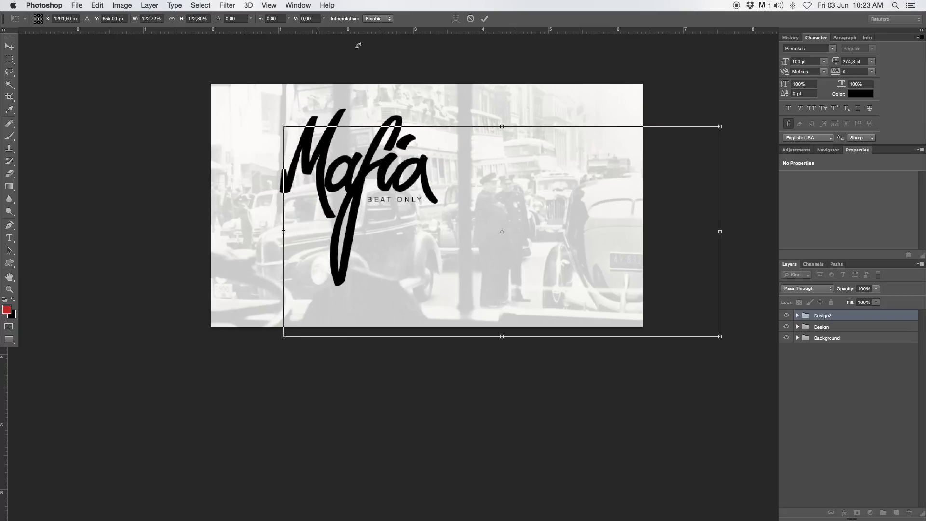
left_click(484, 19)
Examine the enlarged lettering and the character settings of the BEAT ONLY layer inside the Design2 group
left_click_drag(459, 180, 478, 186)
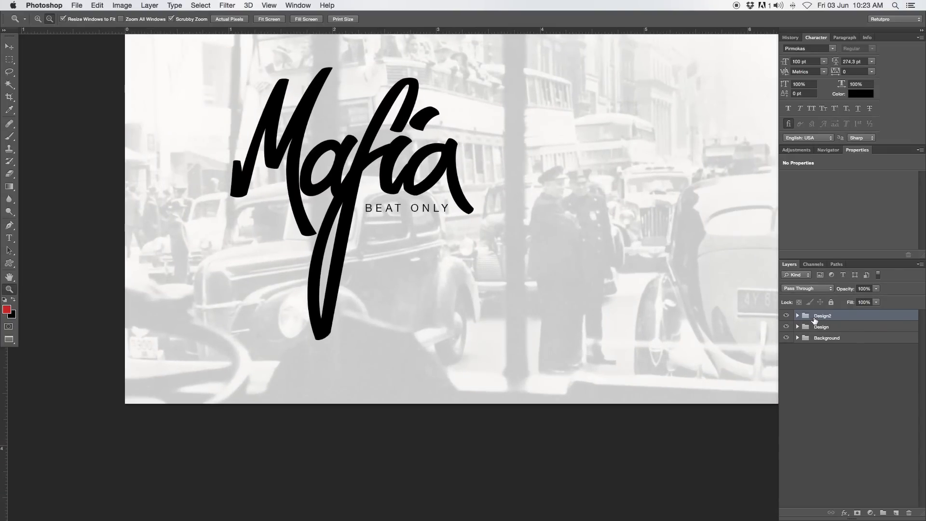
left_click(798, 316)
left_click(848, 336)
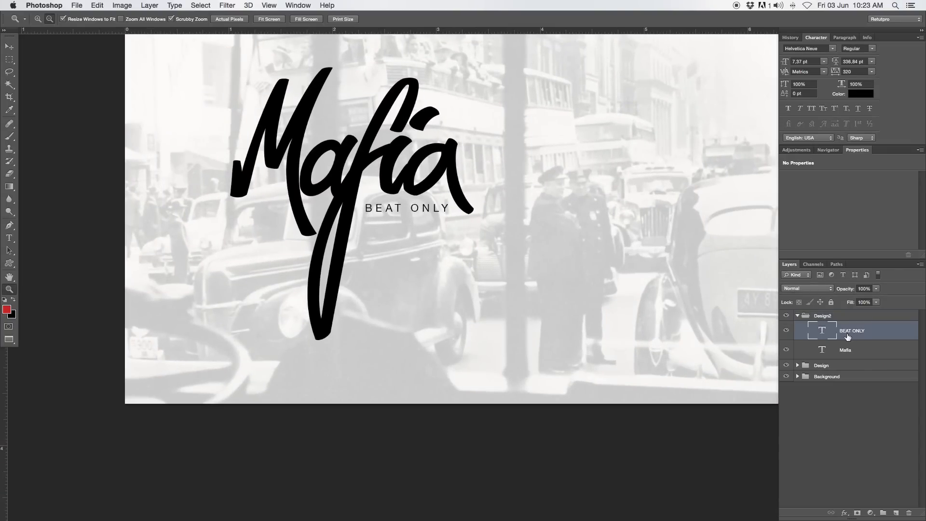
left_click(421, 159, "alt")
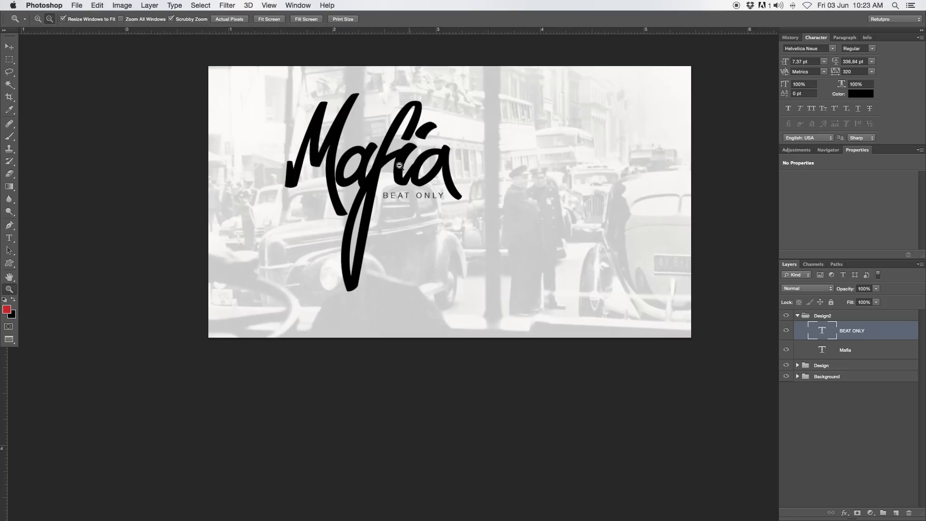
left_click_drag(476, 167, 465, 229)
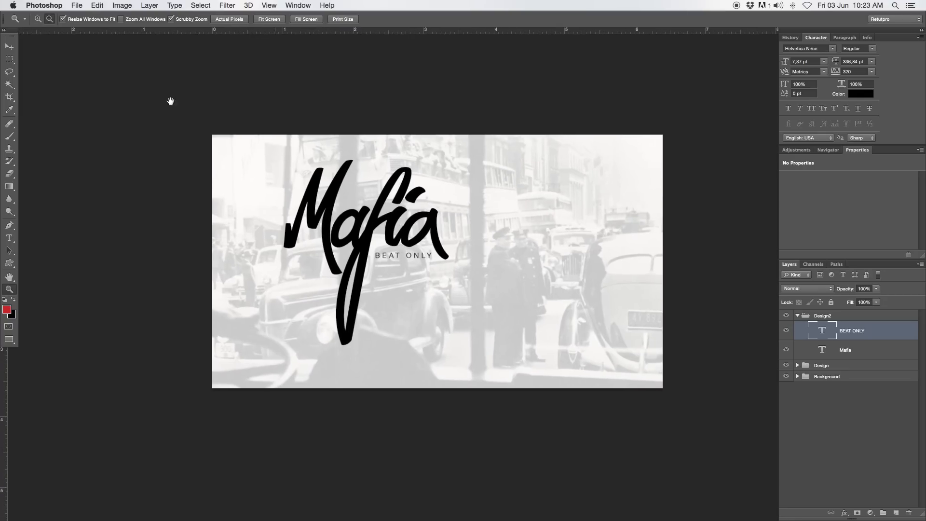
left_click(798, 317)
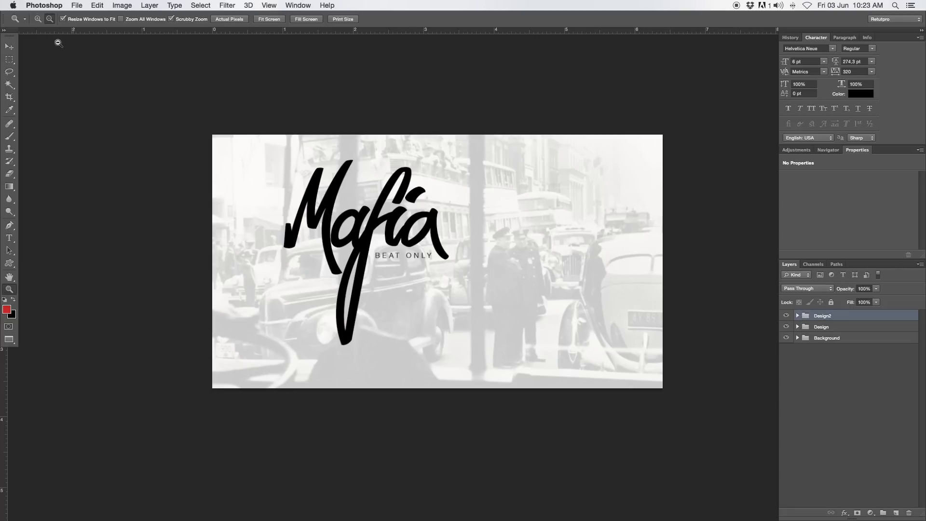
Move the Design2 group to the middle of the photo, nudging it left and slightly down to centre it
key("v")
left_click_drag(416, 225, 499, 247)
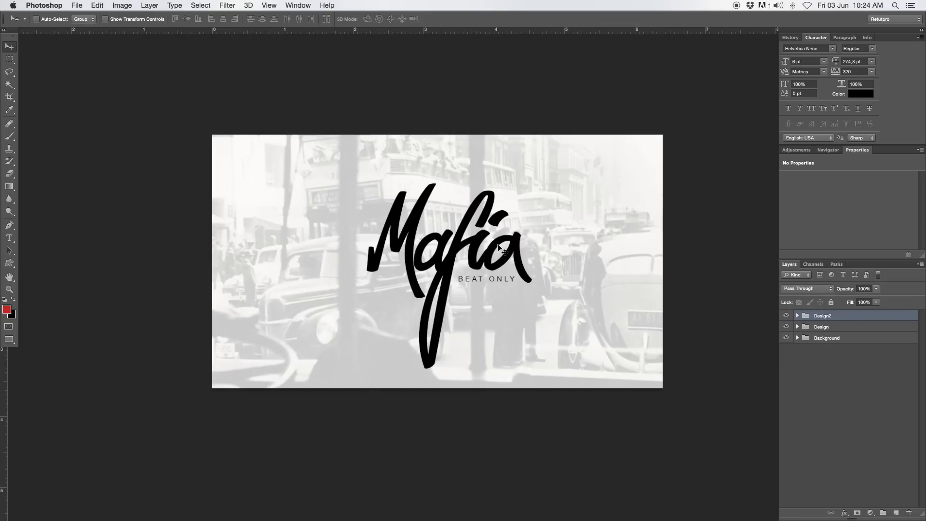
key("Left")
key("Left")
key("Left")
key("Left")
key("Left")
key("Left")
key("Left")
key("Left")
key("Down")
key("Down")
key("Down")
key("Down")
key("Down")
key("Down")
key("Down")
key("Down")
key("Left")
key("Left")
key("Left")
key("Left")
key("Left")
key("Left")
key("Left")
key("Left")
key("Left")
key("Left")
key("Left")
key("Left")
key("Left")
key("Left")
key("Left")
key("Left")
key("Left")
key("Left")
key("Left")
key("Left")
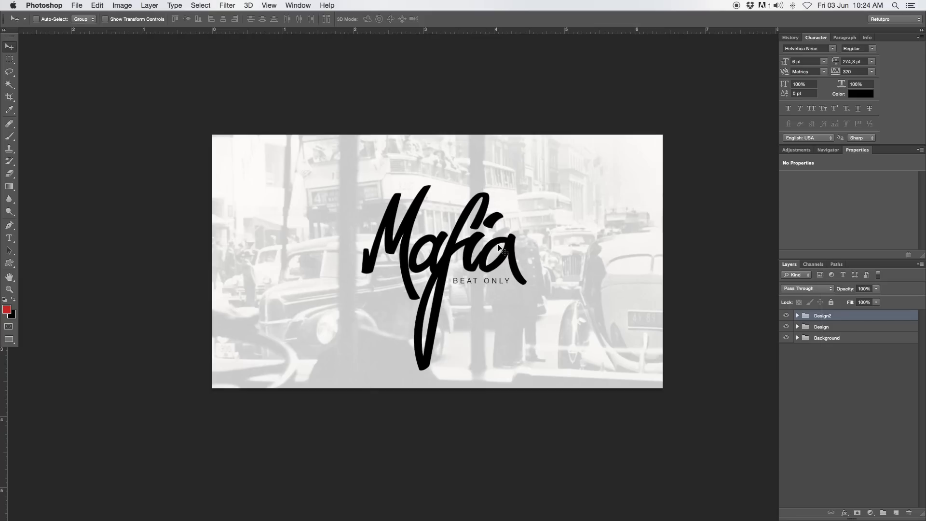
key("Left")
key("Left")
Compare the Design2 group with the original Design group by alternately hiding and showing them
key("z")
left_click_drag(450, 208, 465, 172)
left_click_drag(464, 224, 490, 231)
left_click_drag(495, 224, 498, 288)
left_click_drag(782, 317, 787, 359)
left_click(798, 326)
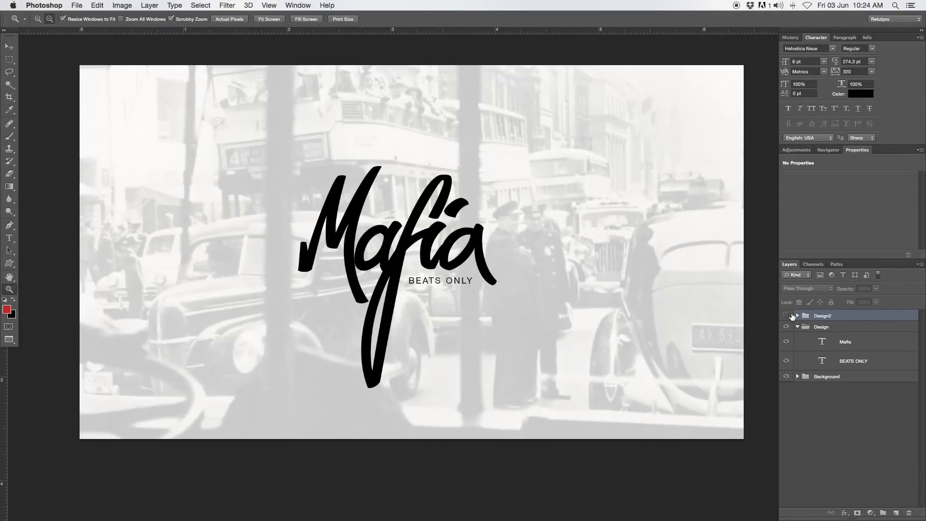
left_click(797, 327)
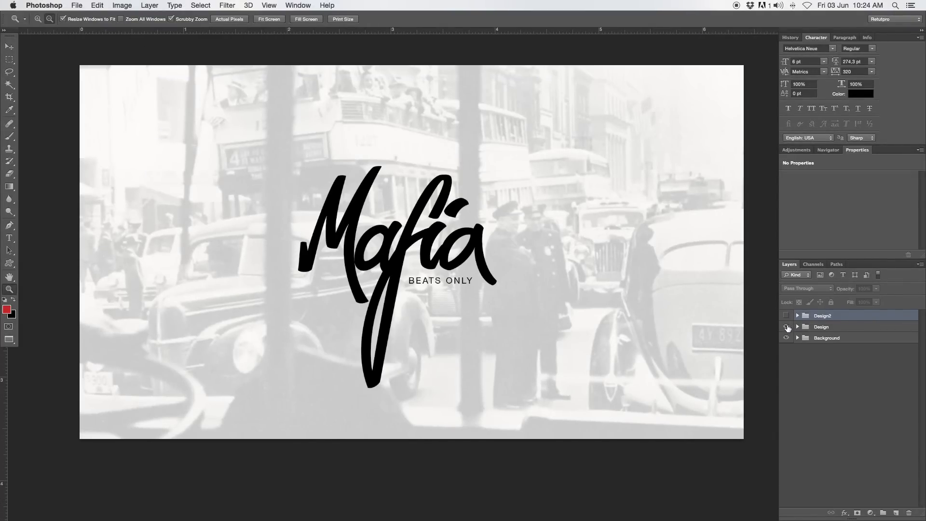
left_click(787, 317)
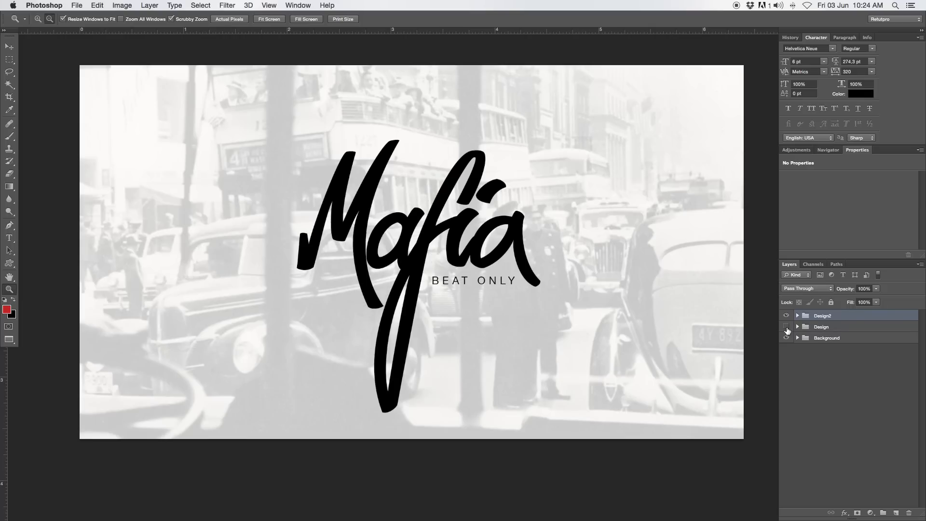
left_click(788, 330)
left_click(786, 316)
left_click(786, 316)
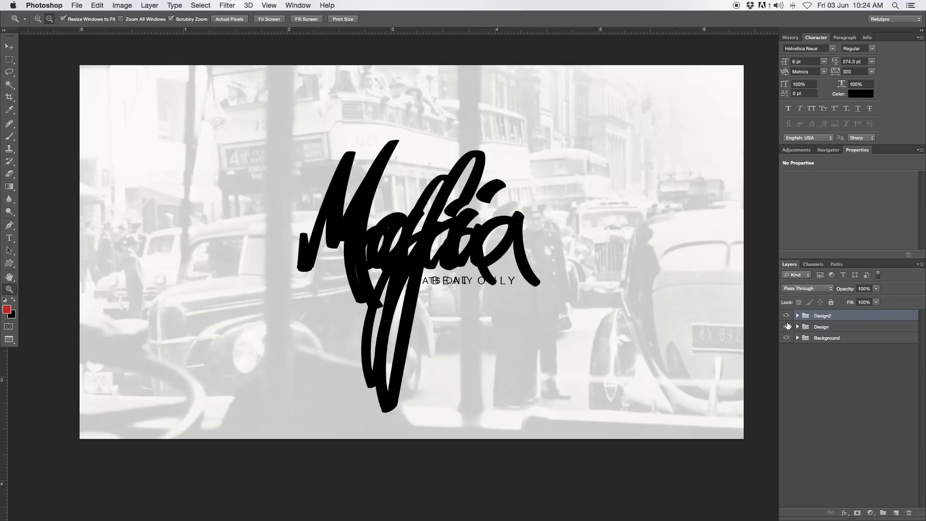